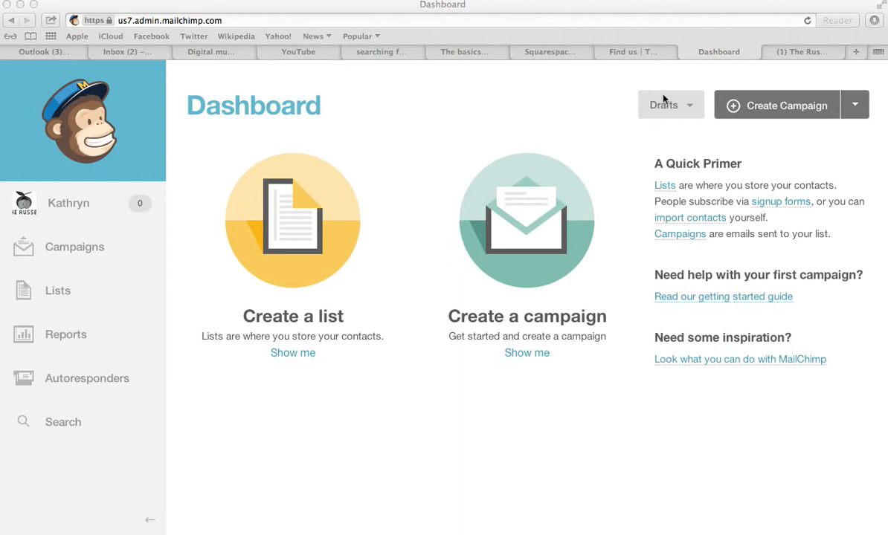
Step: Create a Regular Ol' Campaign addressed to the entire Test list and proceed to its setup
left_click(734, 109)
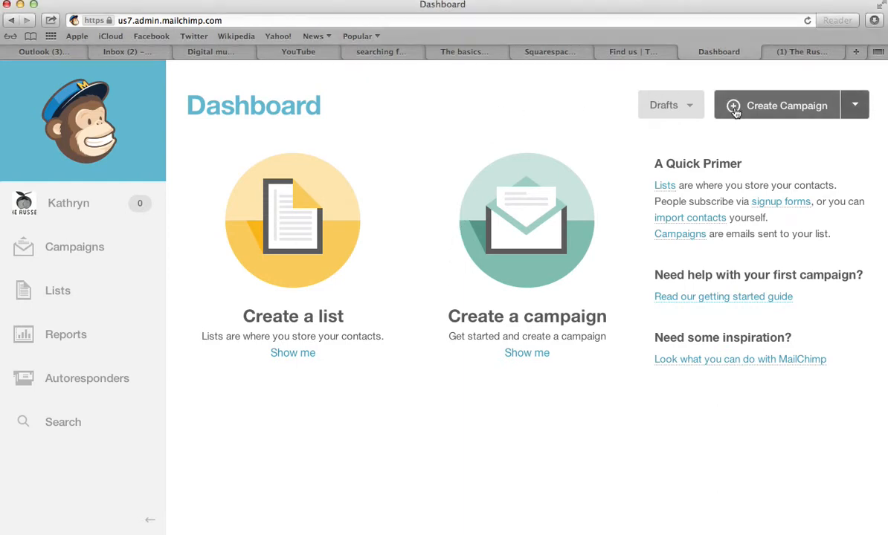
left_click(857, 110)
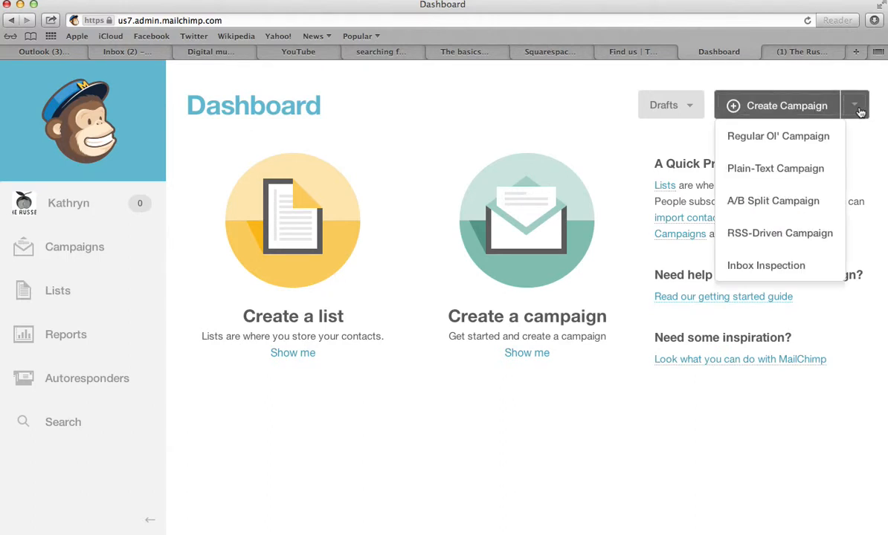
left_click(776, 140)
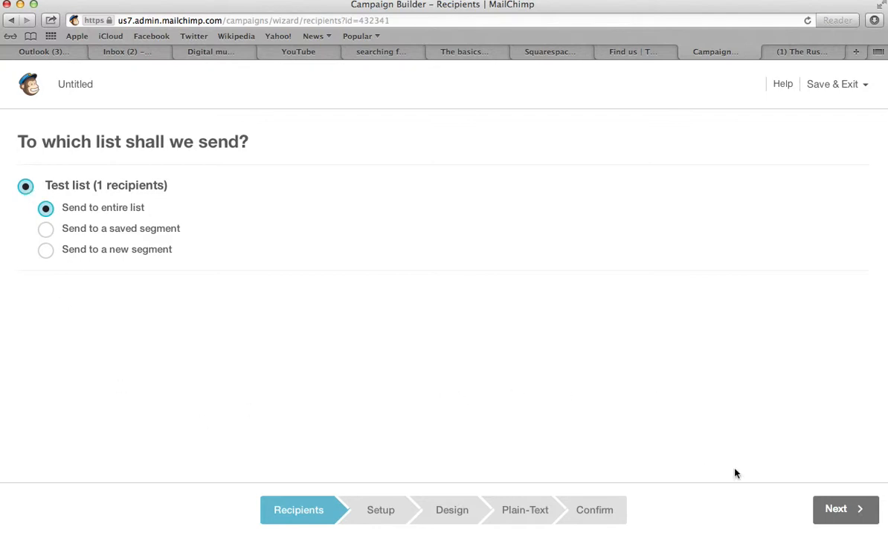
left_click(841, 511)
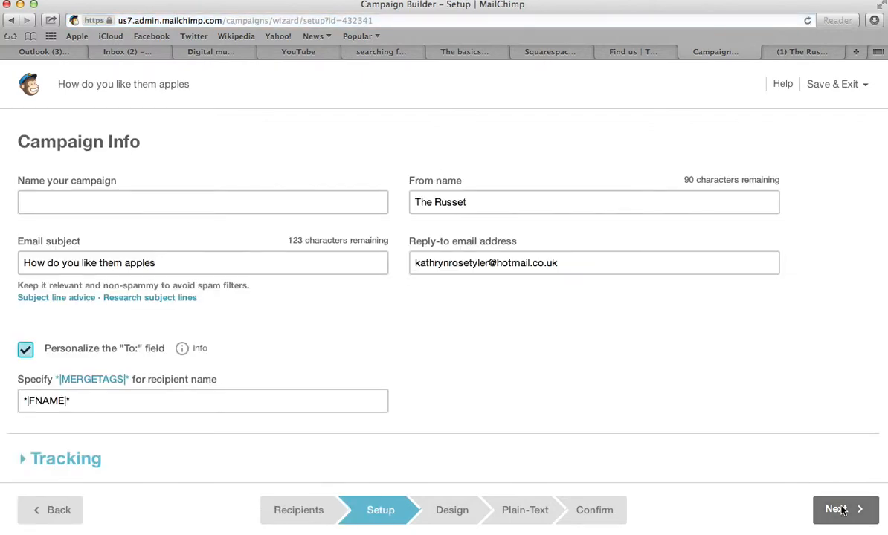
Step: Name the campaign "Test for digital mums training" and review the remaining campaign info settings
left_click(319, 201)
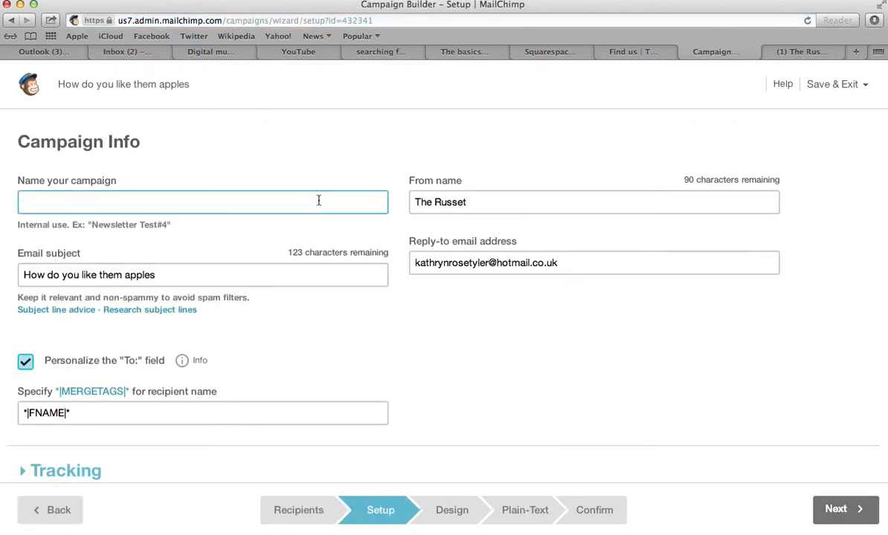
type("Test for digital mums")
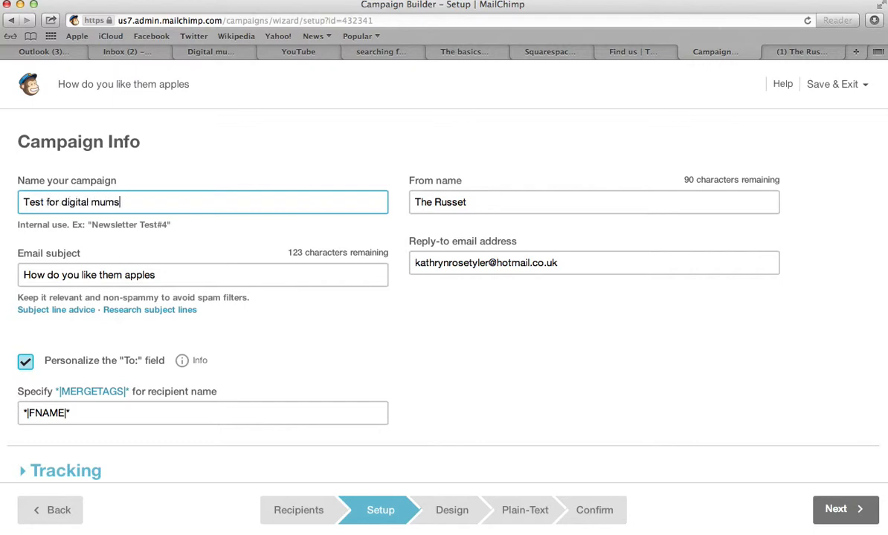
type(" training")
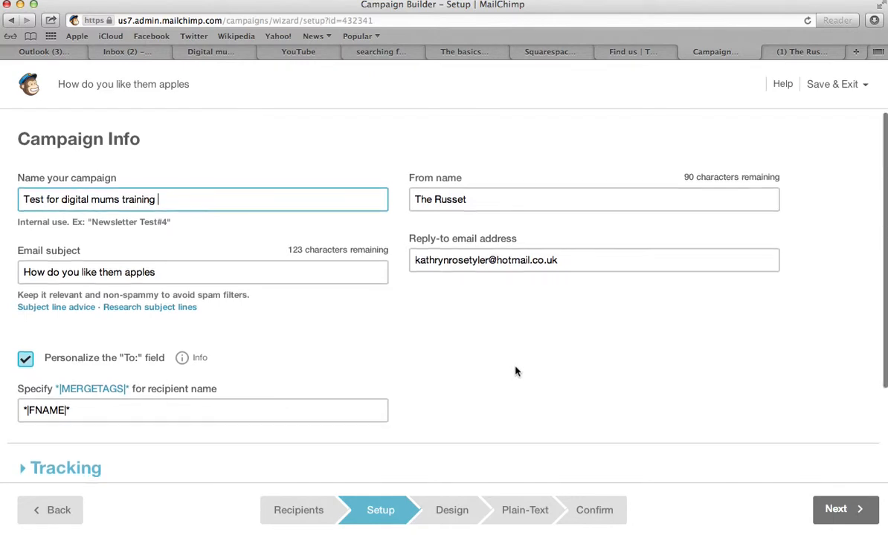
scroll(689, 432, "down", 3)
scroll(670, 295, "up", 2)
scroll(670, 295, "up", 1)
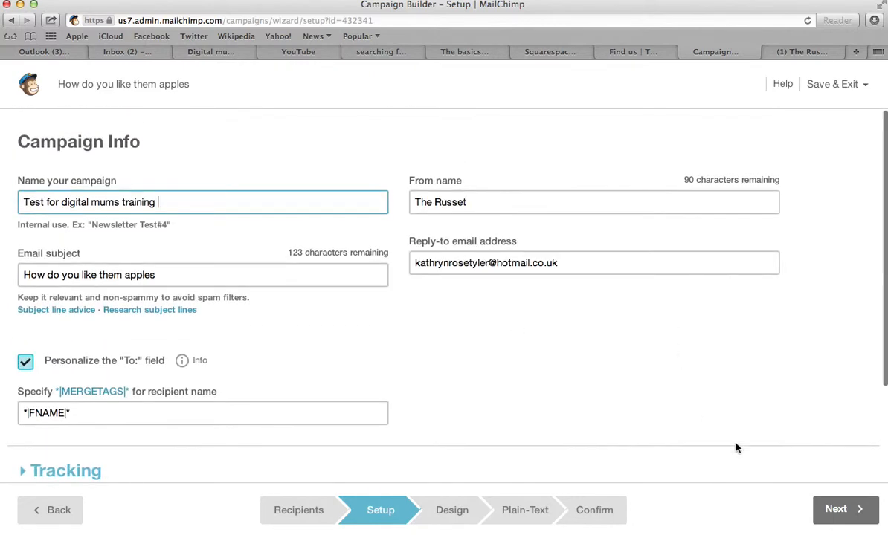
Step: Proceed to the design stage and choose the saved template "The Russet" from My Templates
left_click(838, 510)
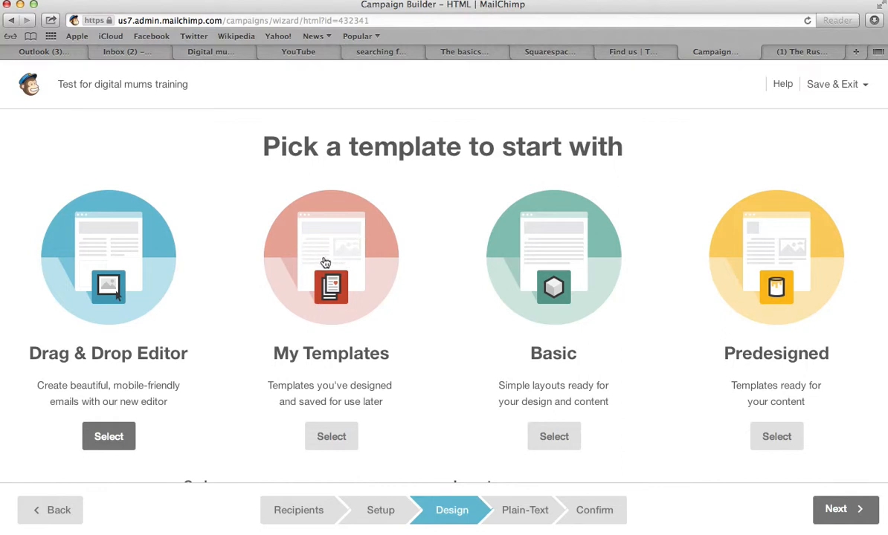
left_click(334, 437)
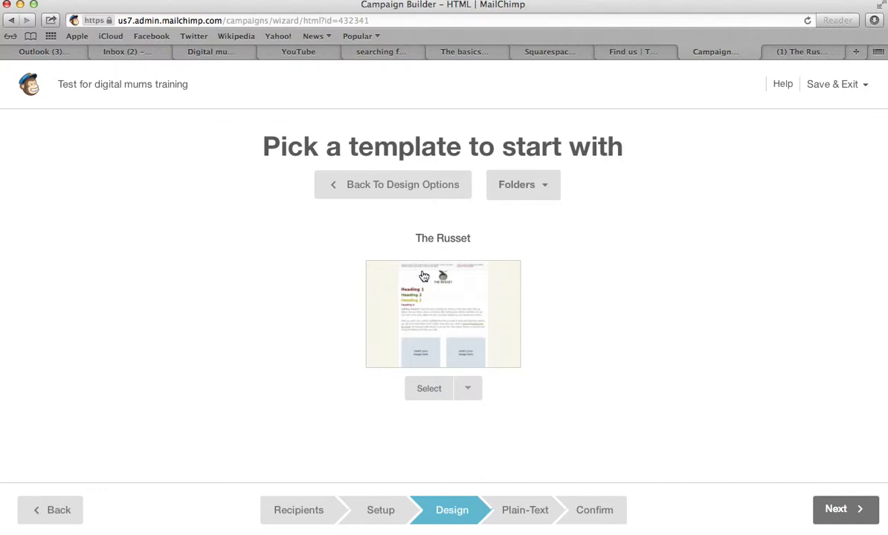
left_click(431, 389)
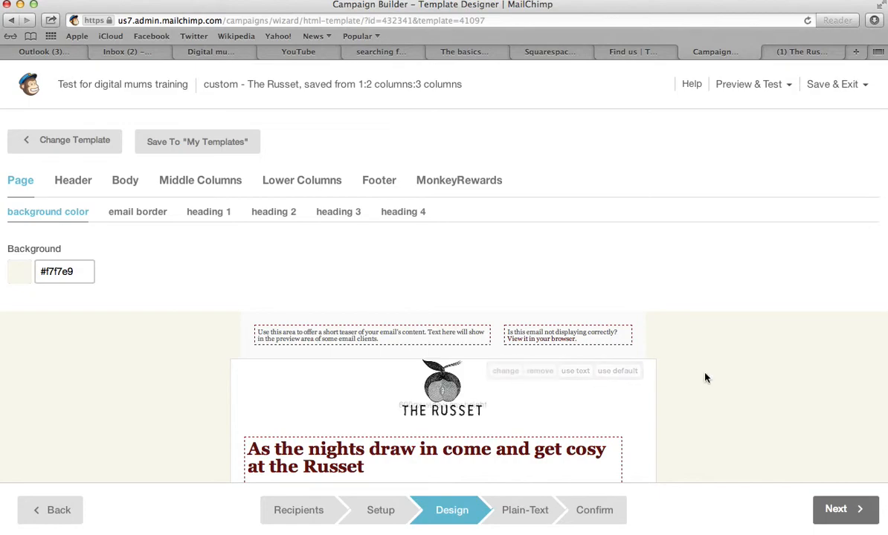
Step: Examine the template's overall layout, the header teaser and browser-view areas, the logo, and the introductory headline and text
scroll(706, 376, "down", 5)
scroll(705, 377, "down", 10)
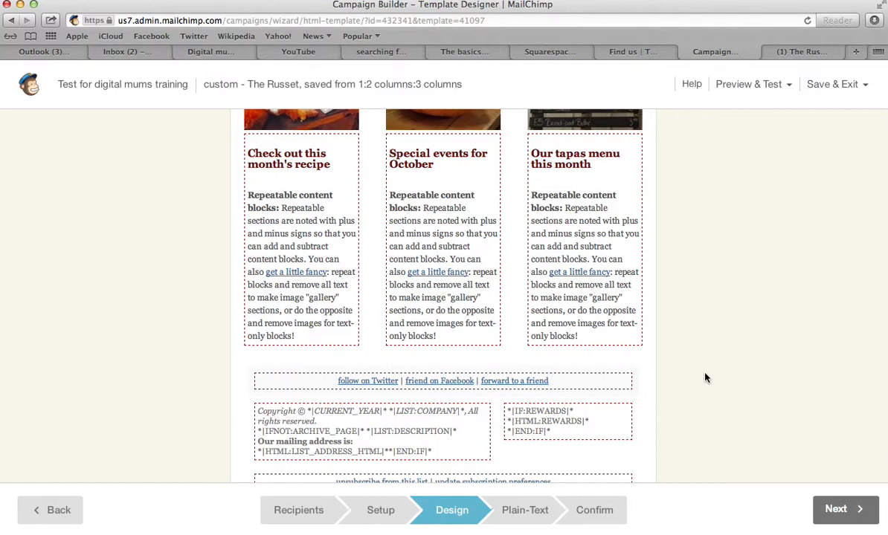
scroll(706, 377, "up", 15)
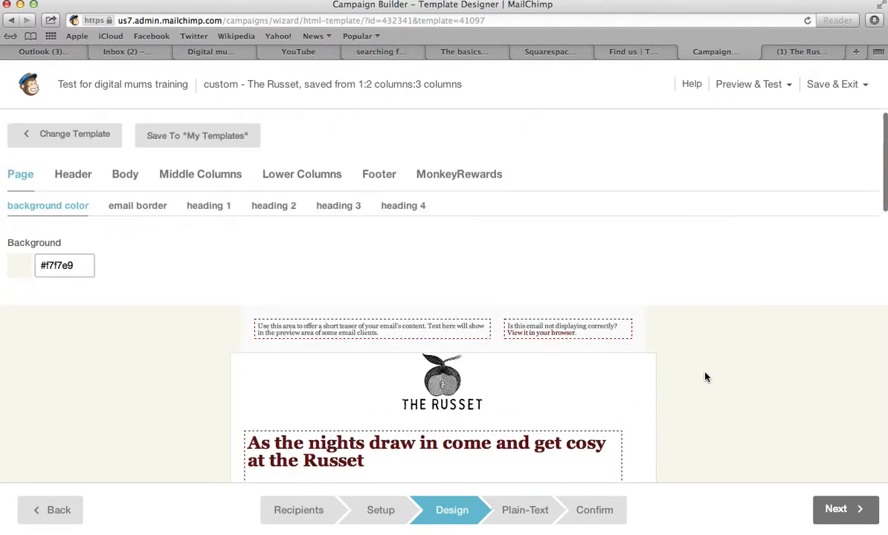
mouse_move(449, 336)
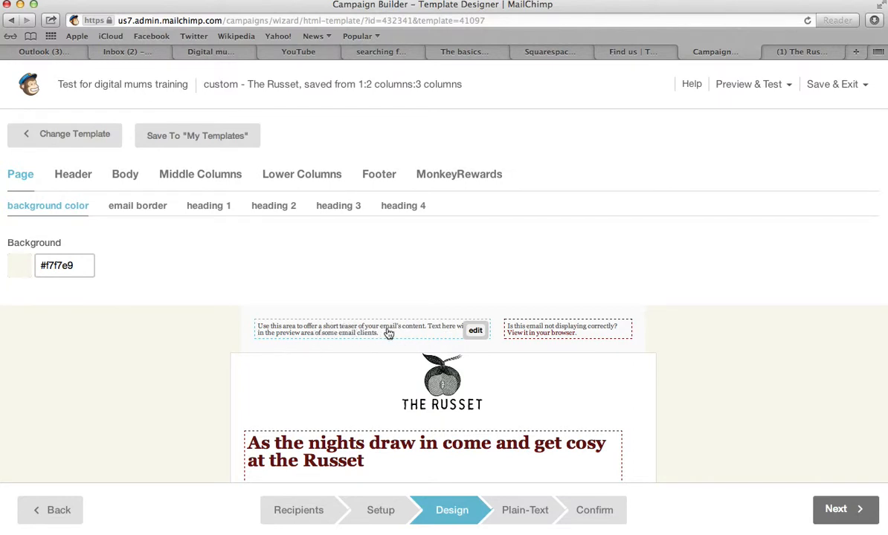
mouse_move(570, 333)
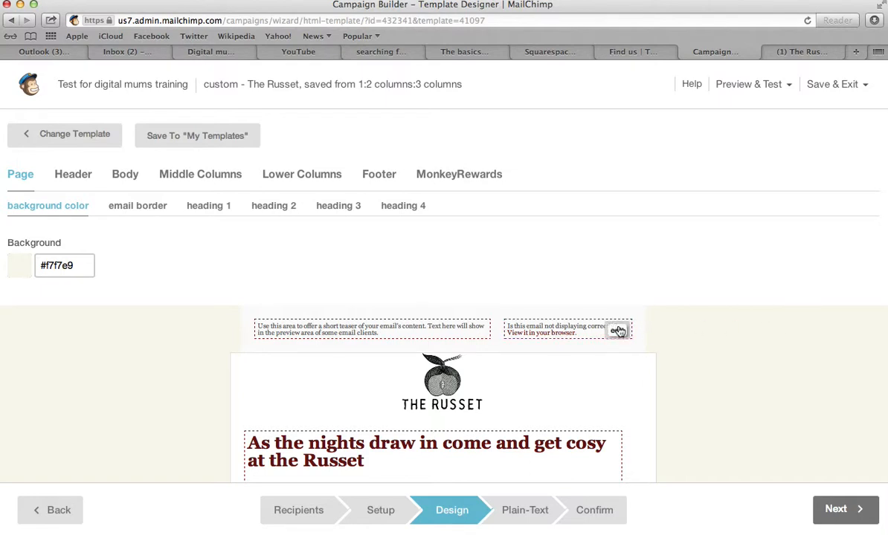
scroll(729, 354, "down", 5)
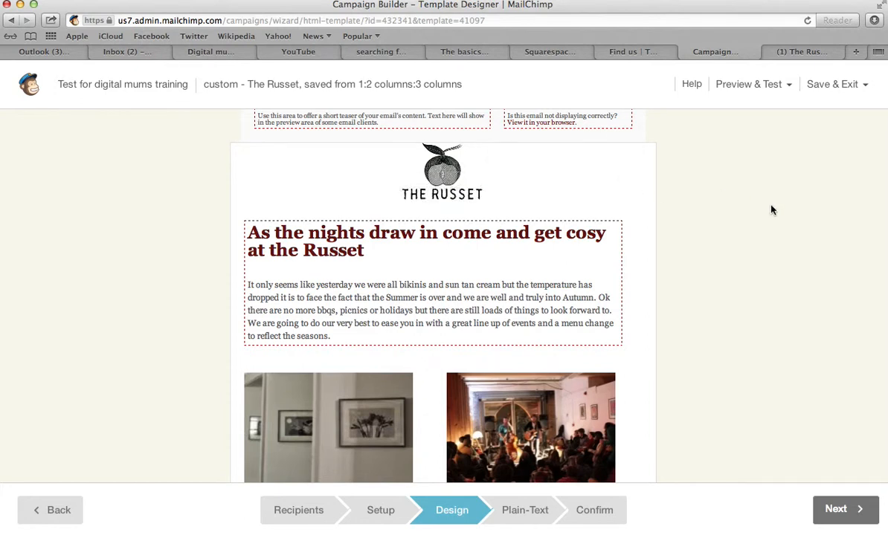
scroll(771, 209, "down", 2)
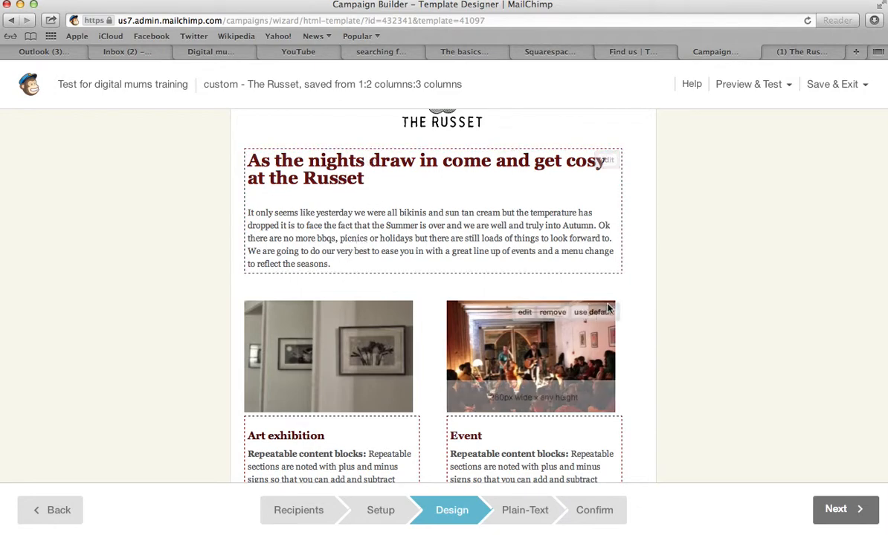
Step: Examine the Art exhibition and Event blocks and the recipe, October events and tapas menu columns
scroll(735, 287, "down", 4)
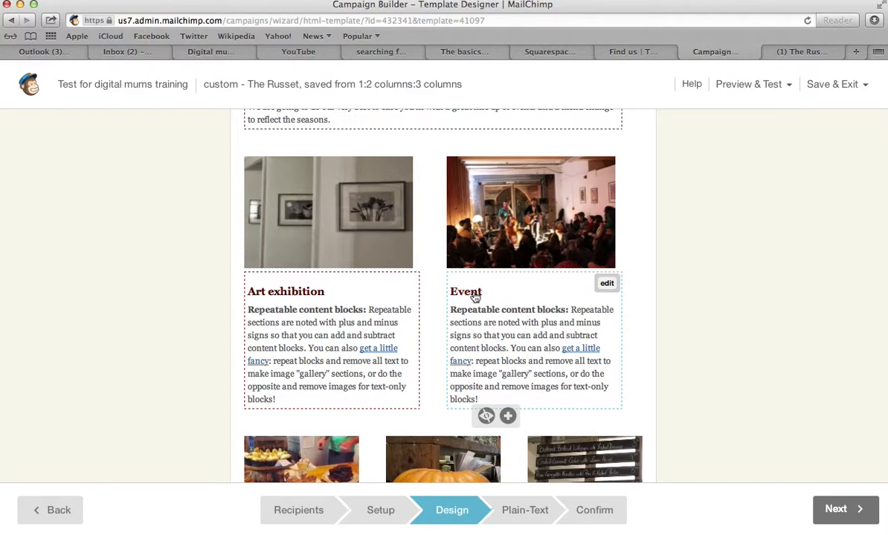
scroll(475, 297, "down", 10)
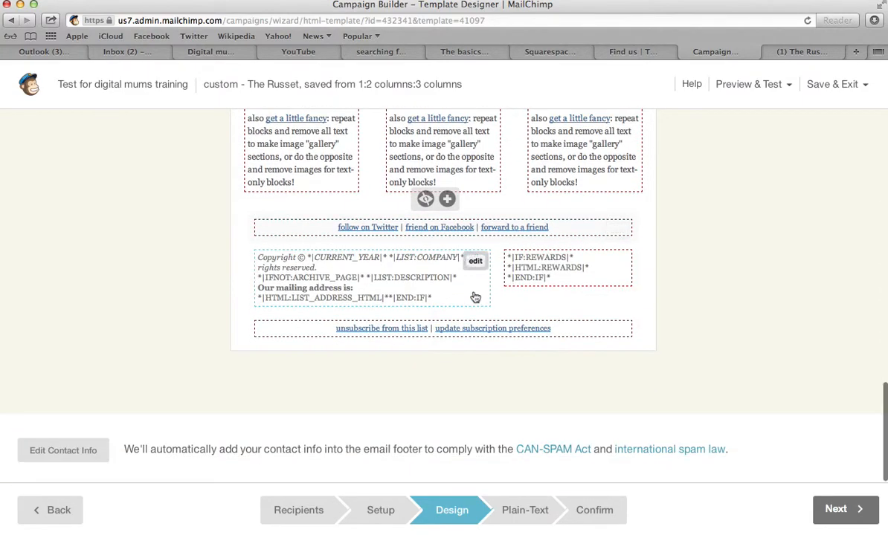
scroll(475, 298, "up", 10)
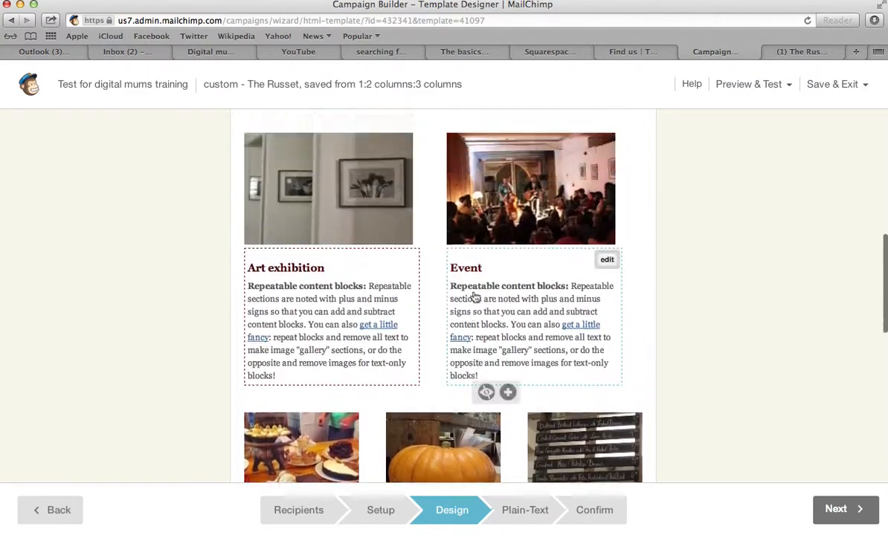
scroll(474, 297, "up", 3)
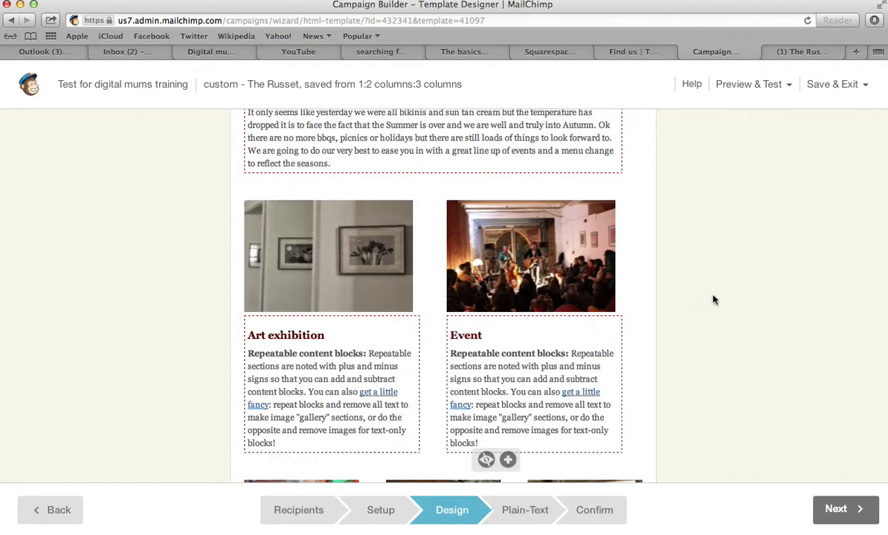
scroll(713, 300, "down", 1)
scroll(712, 300, "down", 3)
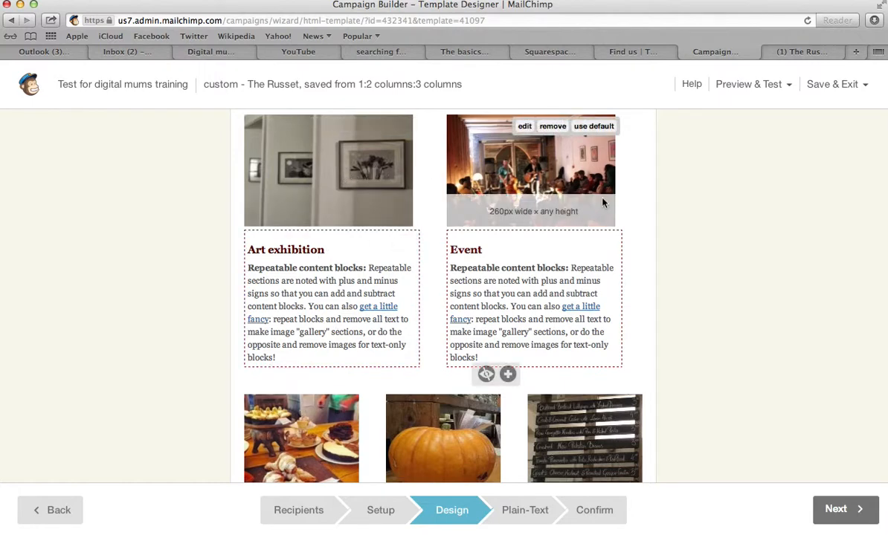
scroll(730, 240, "down", 5)
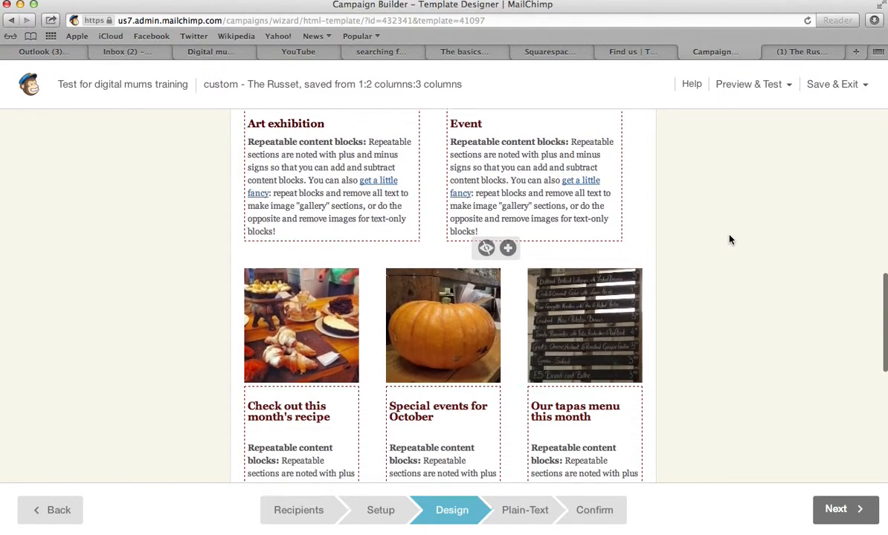
scroll(729, 239, "down", 1)
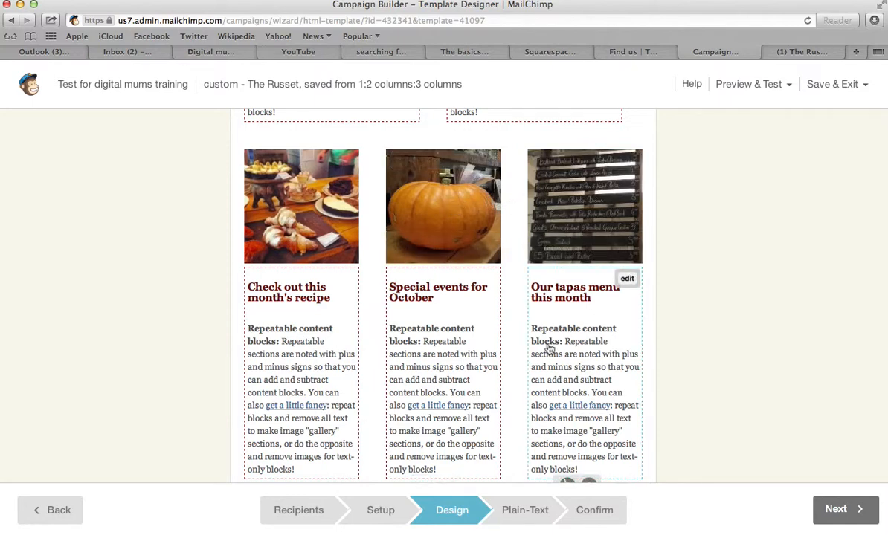
scroll(688, 224, "up", 3)
scroll(688, 224, "up", 4)
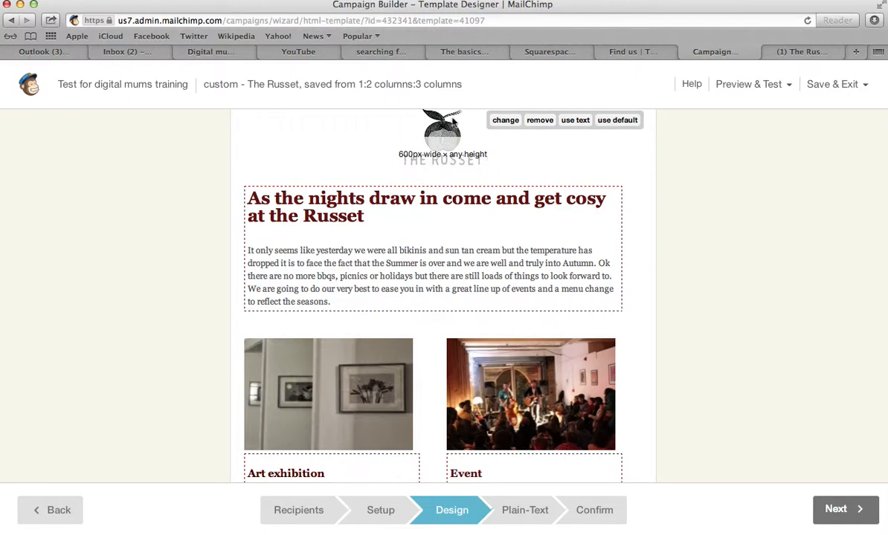
Step: Examine the column image size guides and the footer's social, copyright and unsubscribe areas, then return to the introductory section
scroll(710, 196, "down", 2)
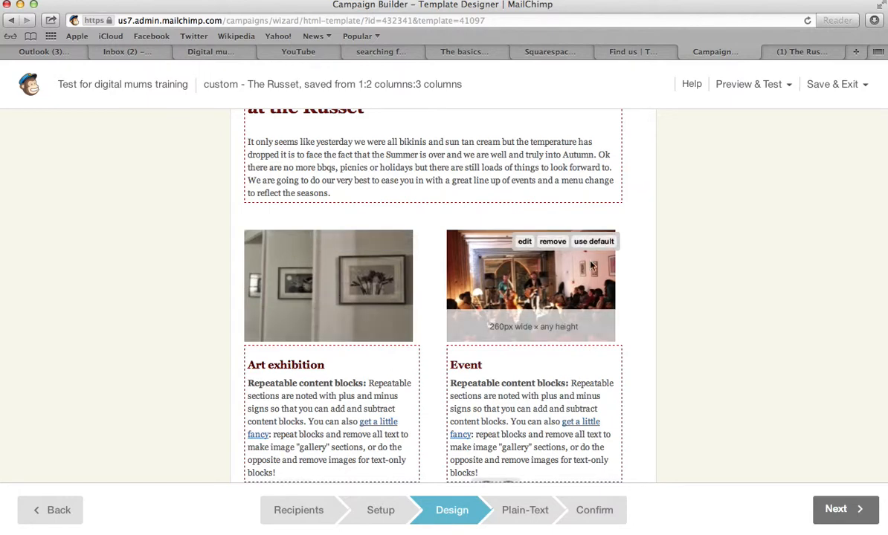
scroll(676, 247, "down", 5)
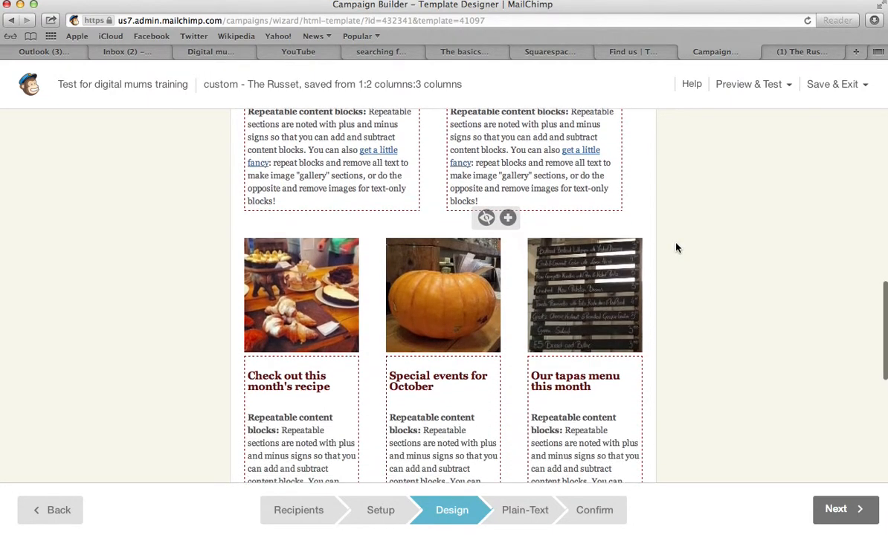
mouse_move(459, 271)
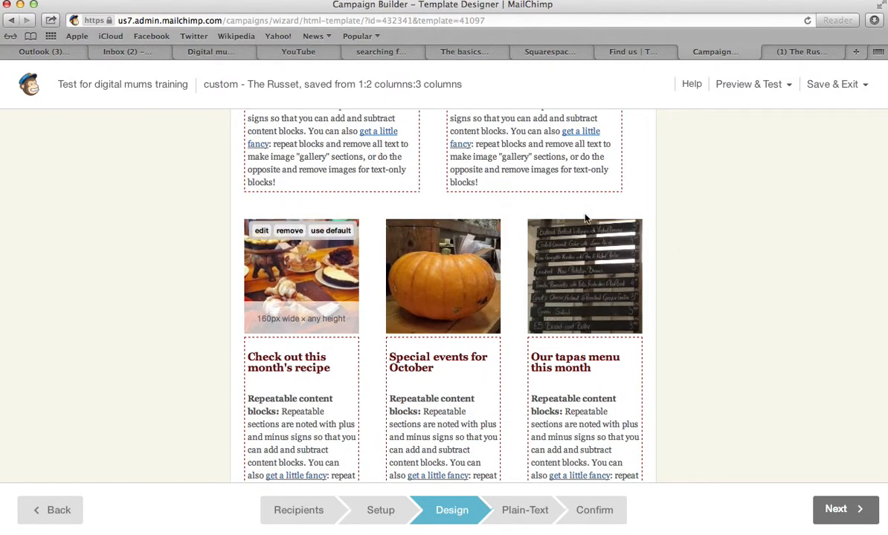
scroll(692, 236, "down", 5)
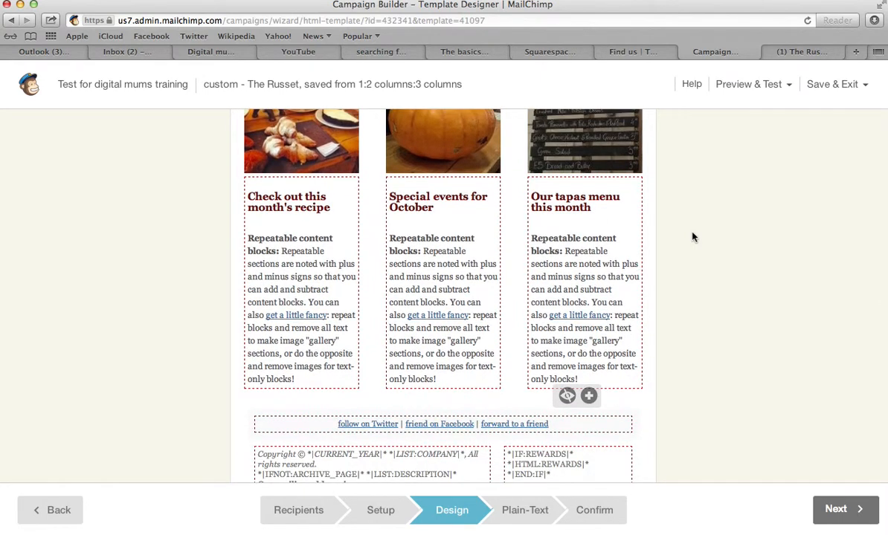
scroll(692, 237, "down", 2)
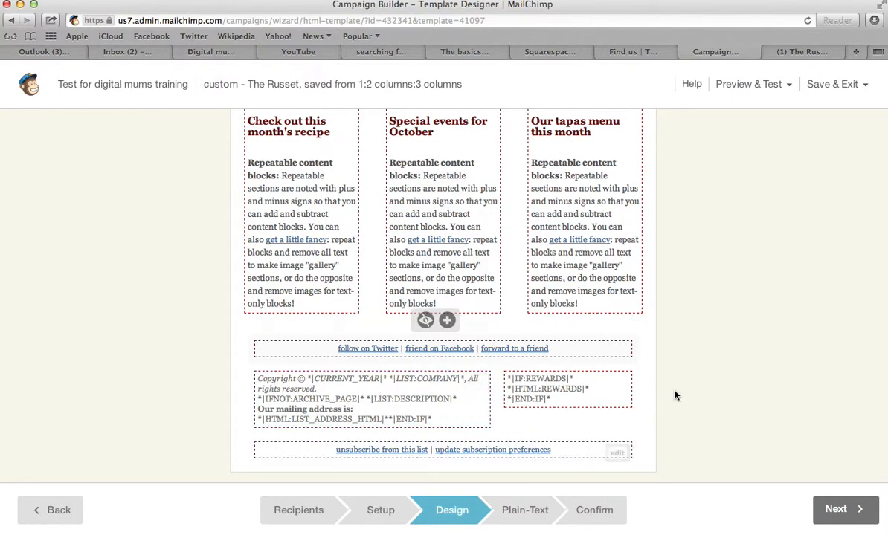
scroll(689, 331, "up", 2)
scroll(689, 331, "up", 15)
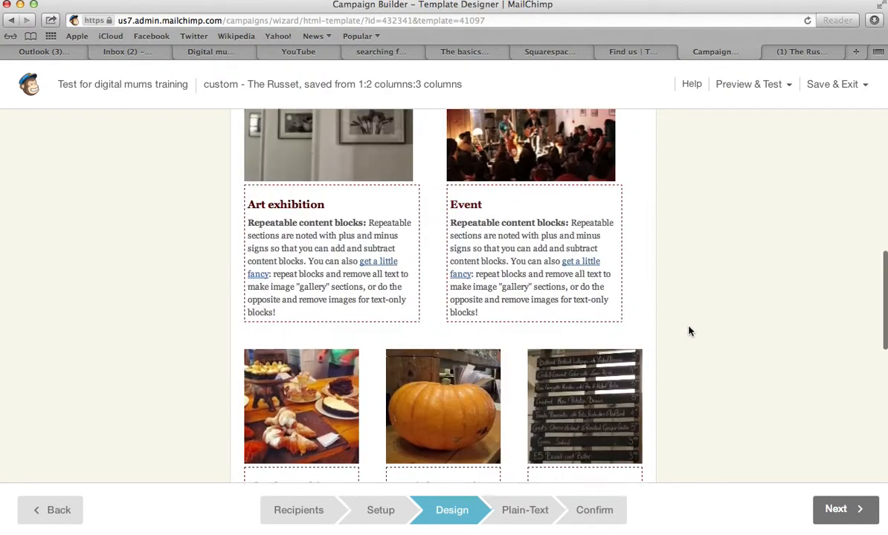
scroll(689, 331, "up", 5)
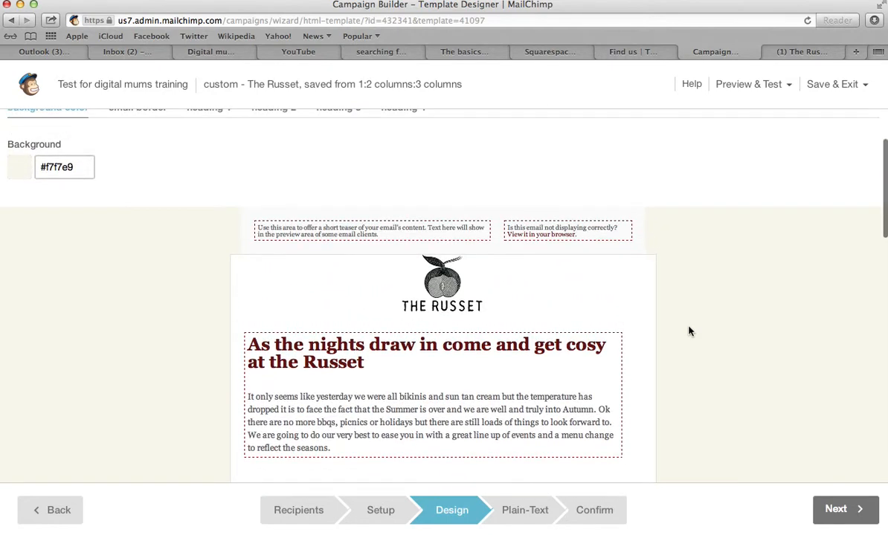
scroll(689, 331, "up", 1)
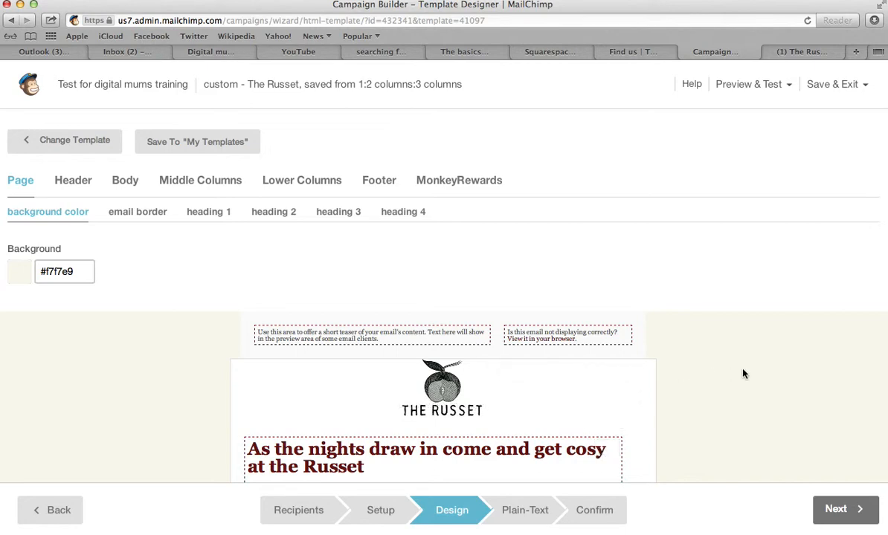
scroll(742, 373, "down", 3)
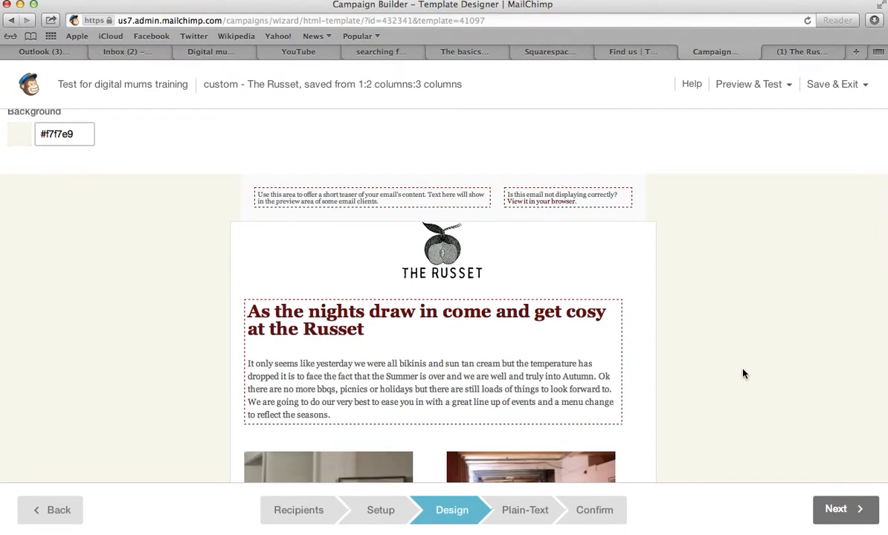
scroll(742, 373, "down", 2)
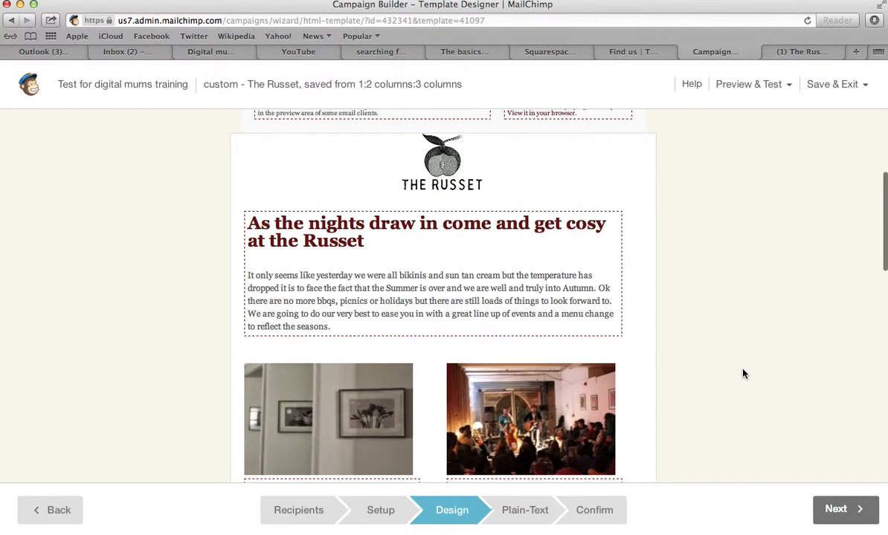
Step: Examine the page style settings and the template's sections from the header teaser through the columns to the footer
scroll(742, 373, "up", 5)
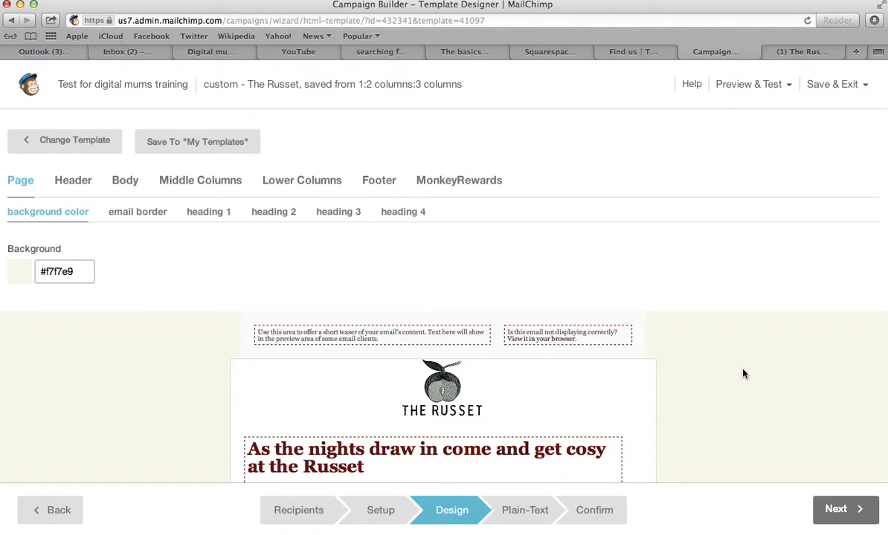
scroll(742, 373, "down", 5)
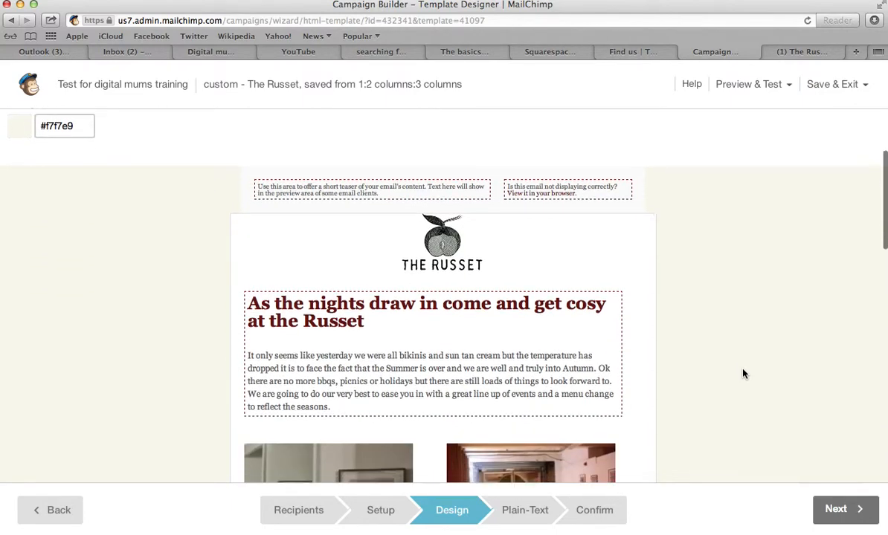
scroll(742, 374, "down", 5)
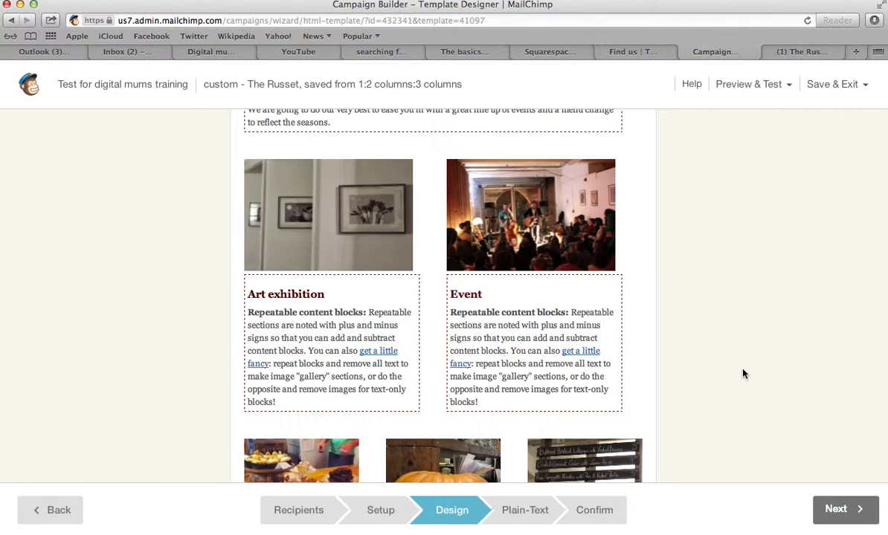
scroll(729, 283, "up", 5)
scroll(729, 283, "up", 1)
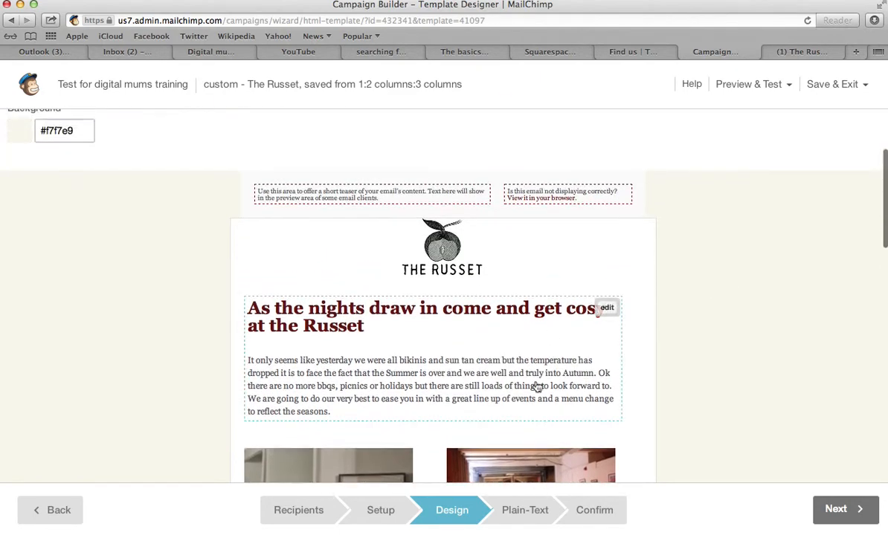
scroll(667, 315, "down", 10)
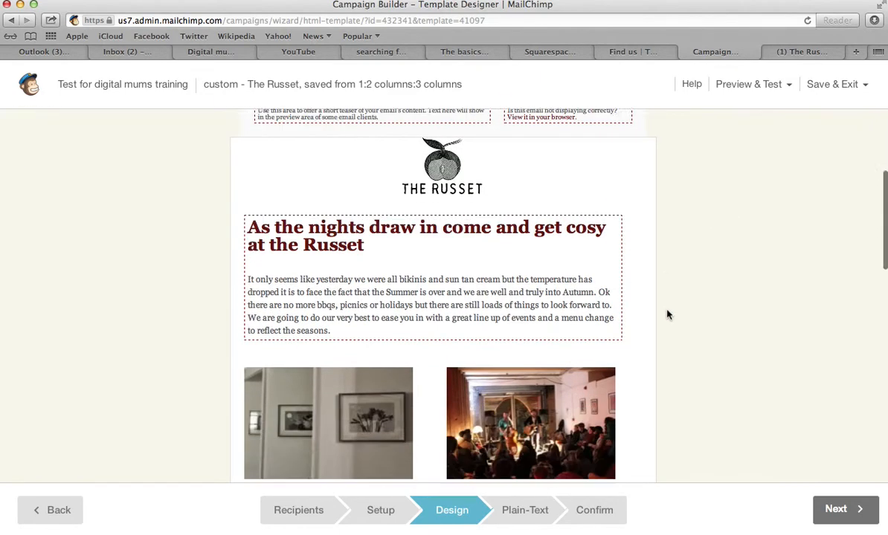
scroll(667, 314, "down", 1)
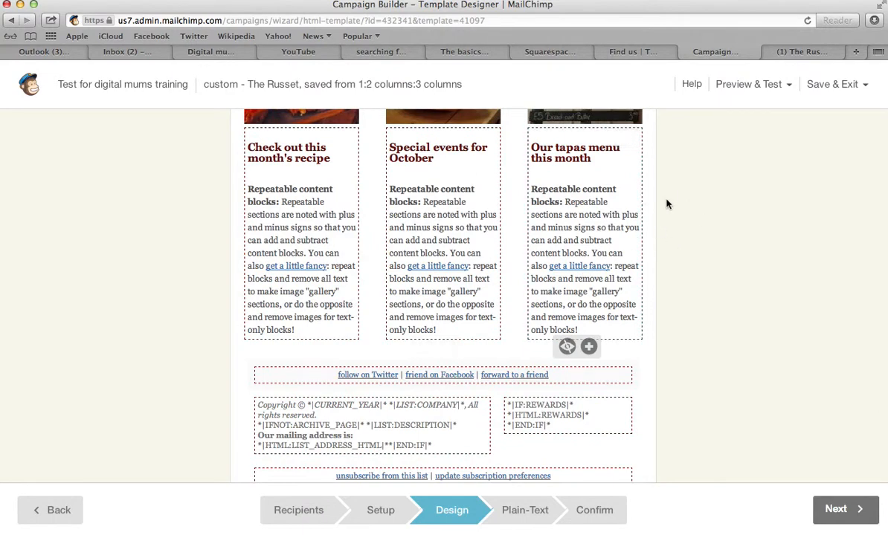
scroll(667, 204, "up", 10)
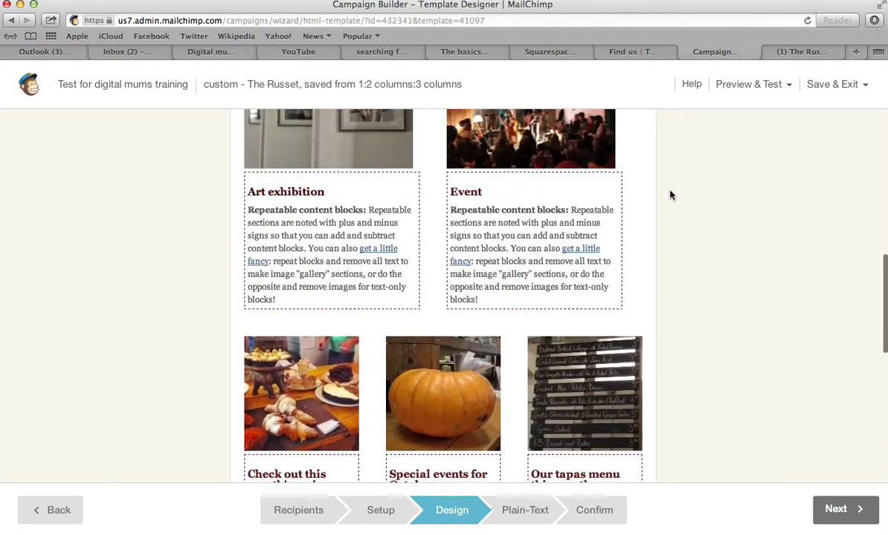
scroll(669, 195, "up", 5)
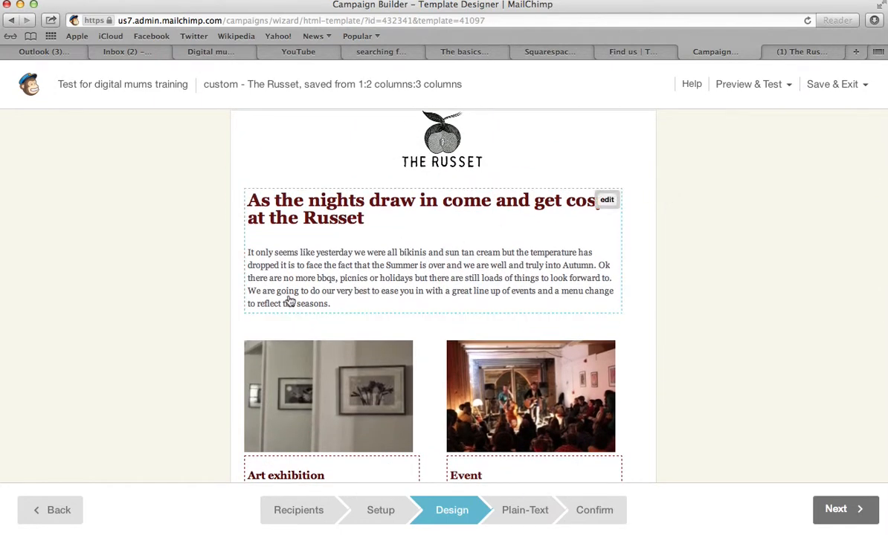
Step: Add the sentence "Testing the content for the newsletter." to the end of the introductory text
left_click(608, 202)
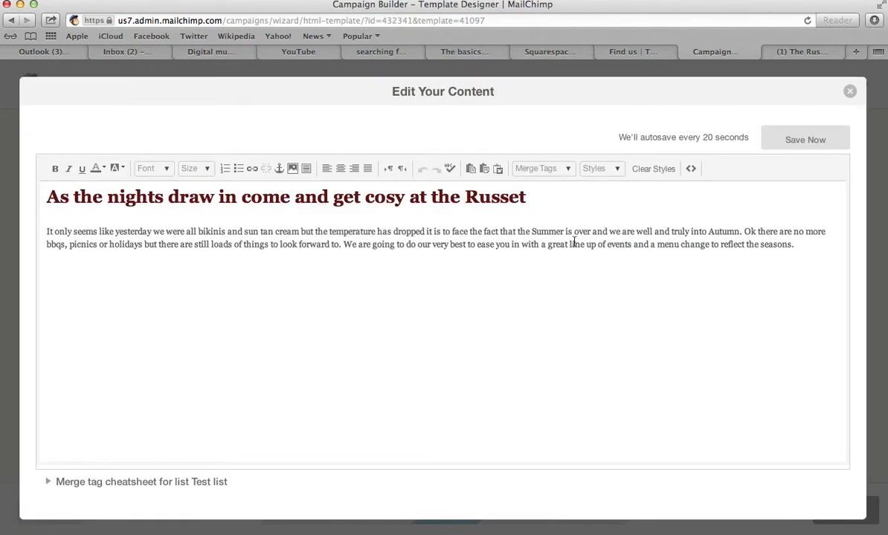
left_click(559, 243)
type("Testing the conten")
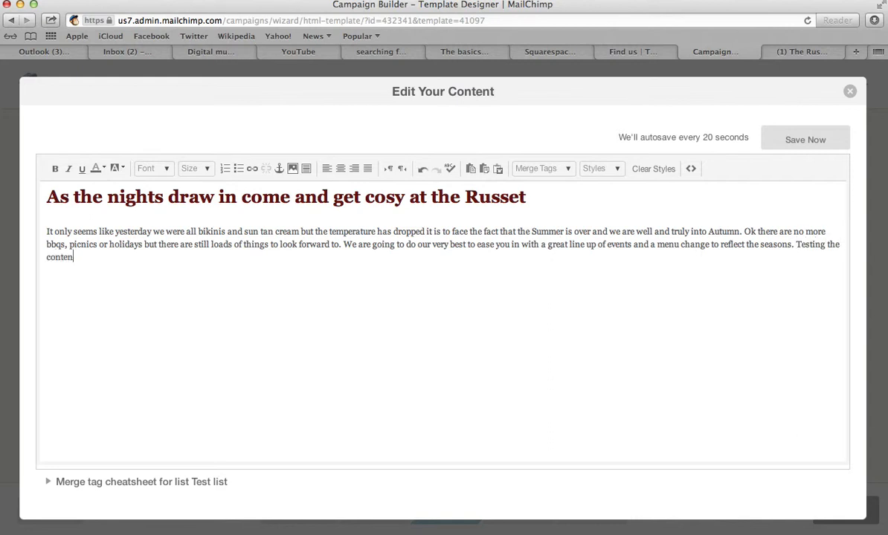
type("t for the newsletter.")
Step: View the link options for the word "newsletter" in the introductory text without adding a link
left_click(796, 244, "shift")
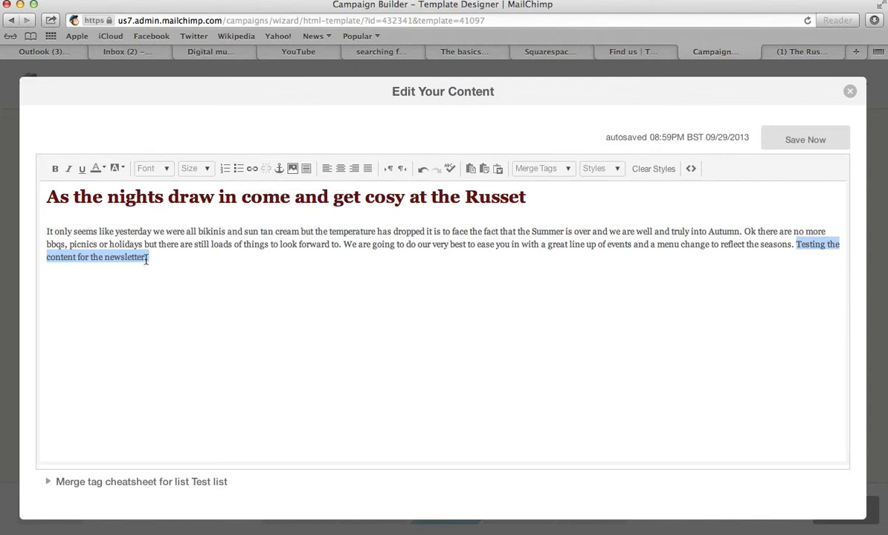
left_click_drag(146, 258, 105, 257)
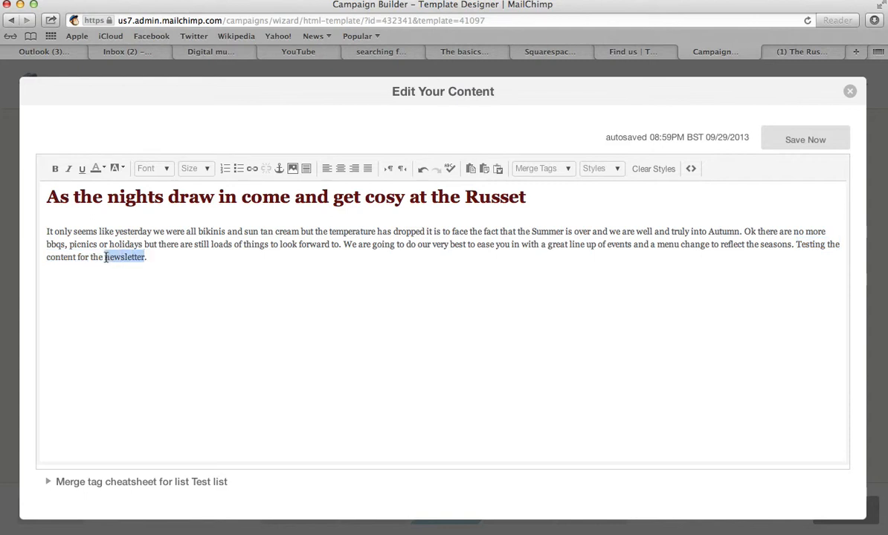
left_click(253, 172)
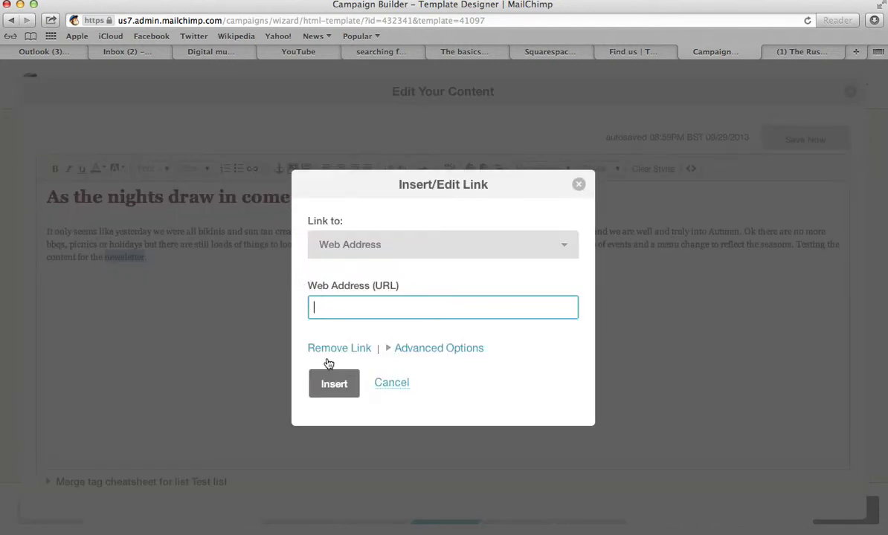
left_click(578, 185)
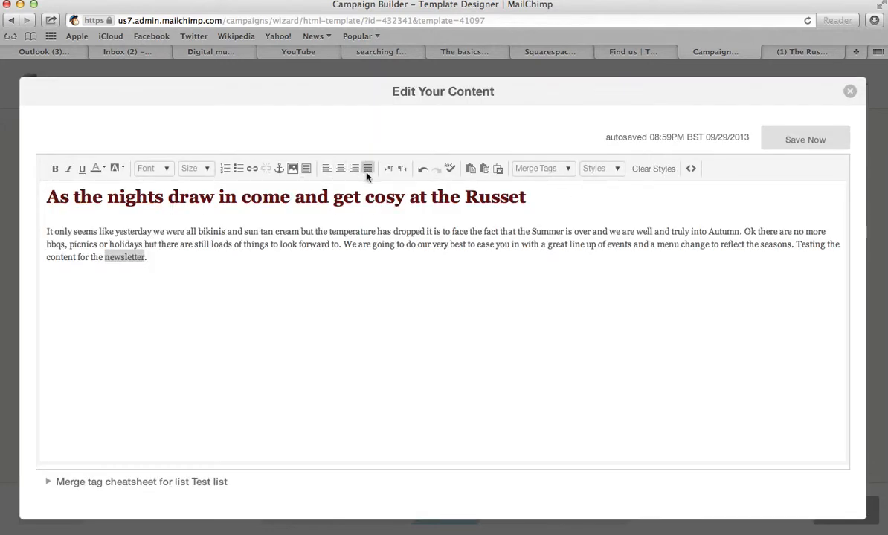
Step: Save the edited introductory content and return to the template
left_click(334, 255)
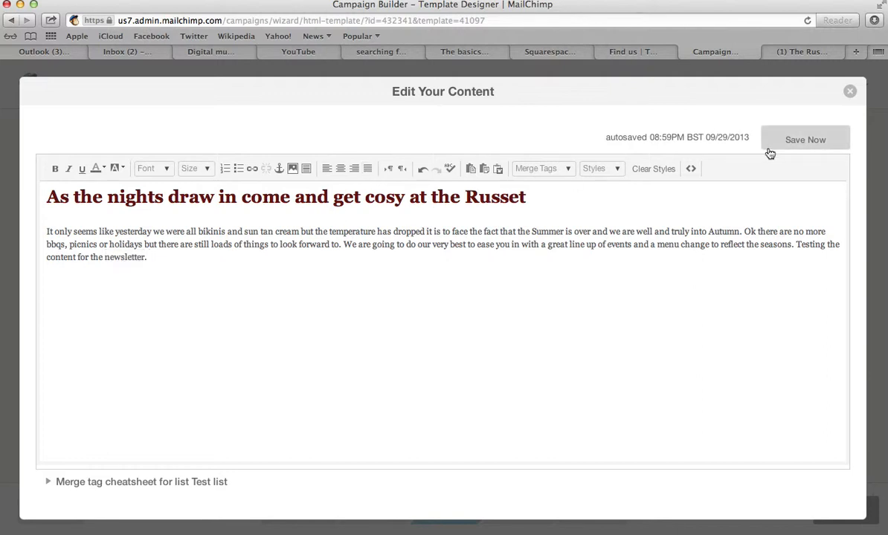
left_click(814, 140)
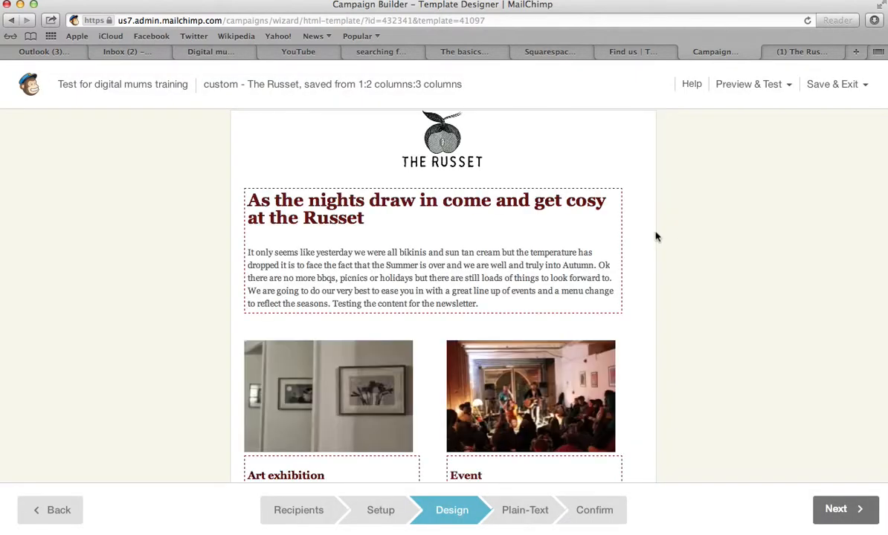
Step: Examine the editing options of the Art exhibition, Event, recipe, October events and tapas menu blocks and their images
mouse_move(391, 311)
scroll(698, 277, "down", 5)
mouse_move(359, 217)
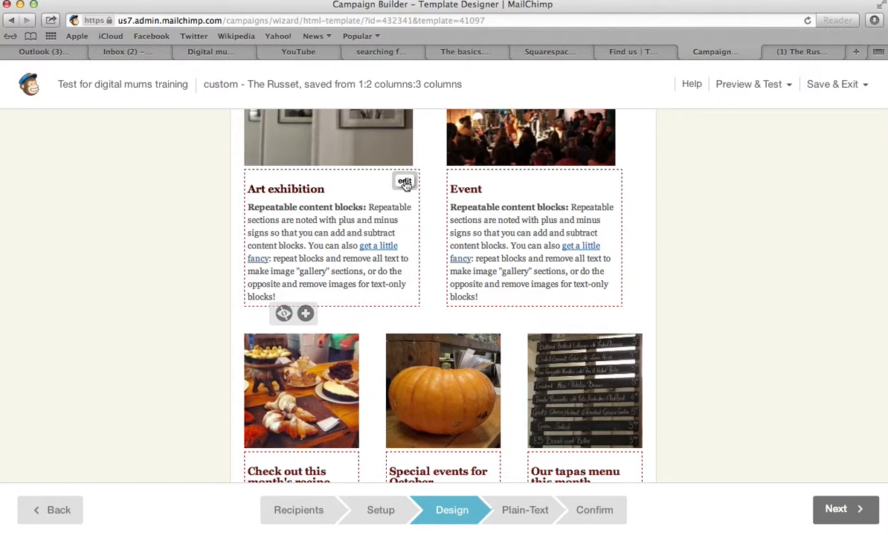
mouse_move(602, 177)
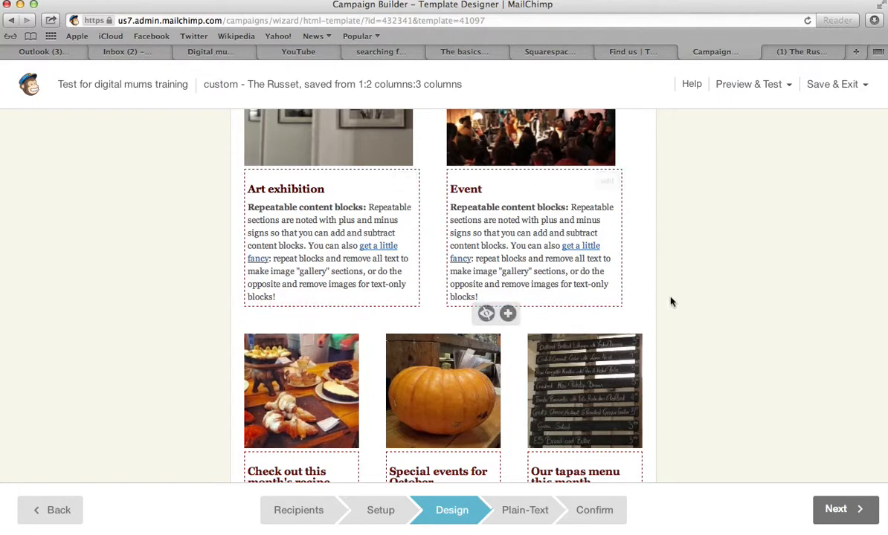
scroll(669, 301, "down", 3)
mouse_move(382, 172)
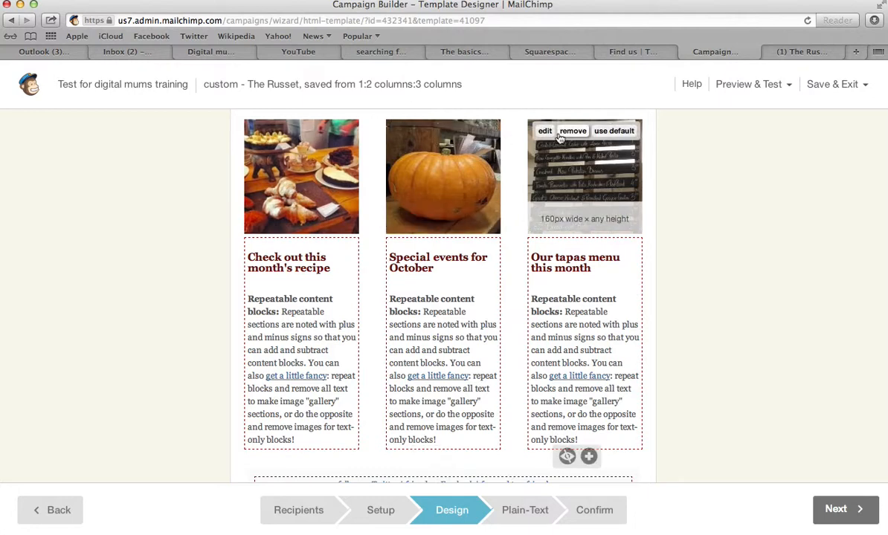
scroll(706, 167, "down", 5)
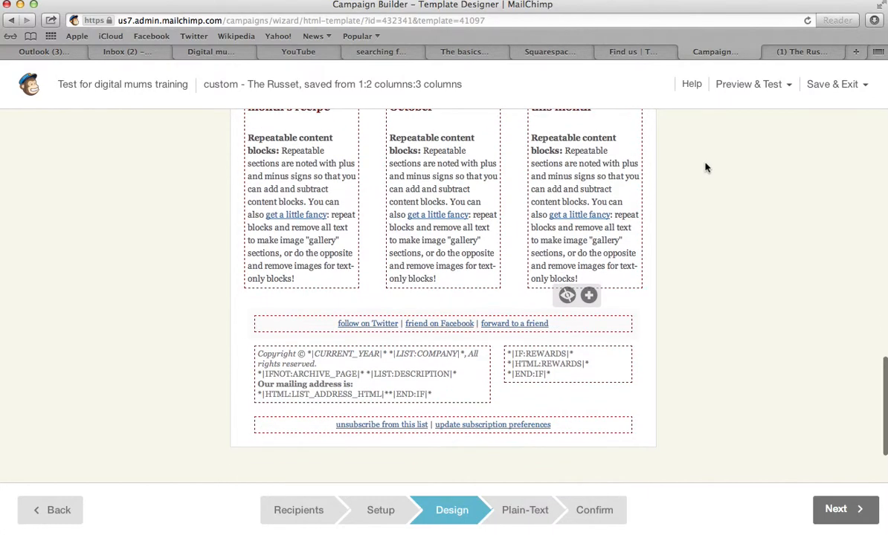
scroll(706, 167, "up", 5)
scroll(706, 168, "up", 2)
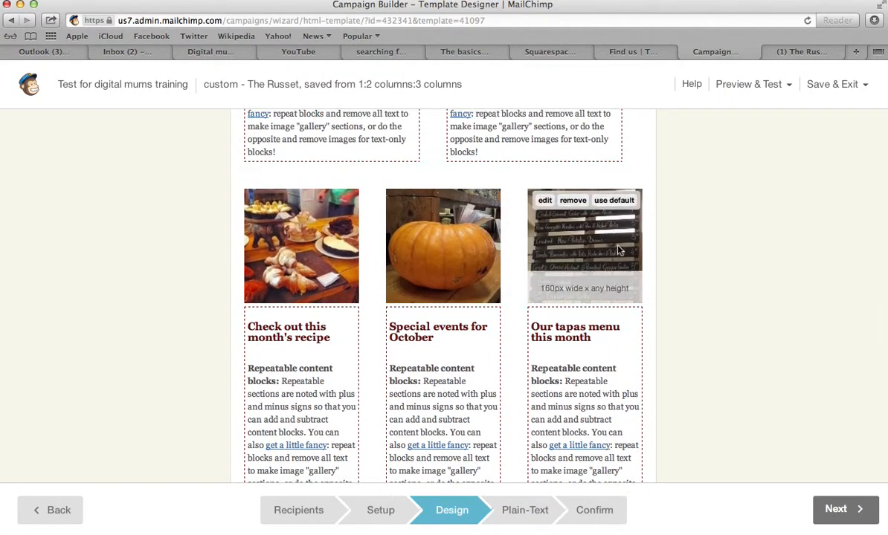
scroll(686, 198, "up", 8)
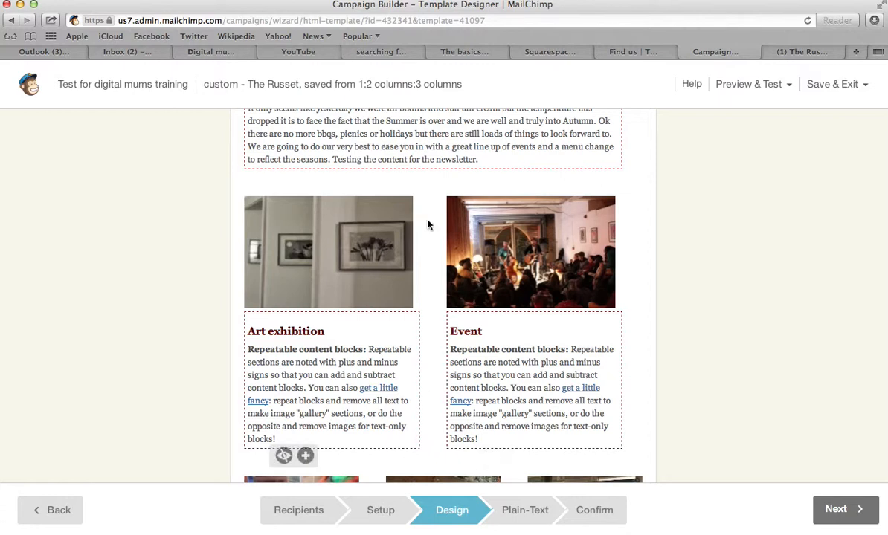
Step: Remove the image above the Event block
mouse_move(537, 209)
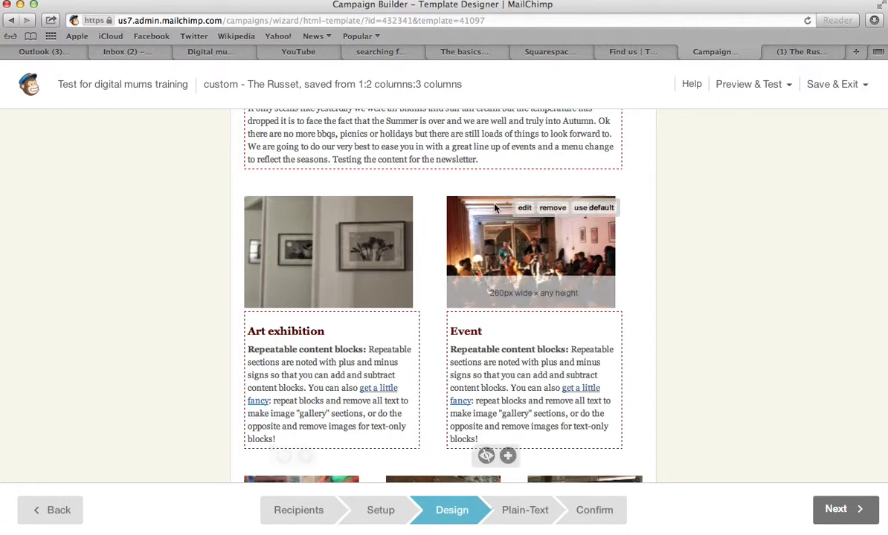
left_click(553, 208)
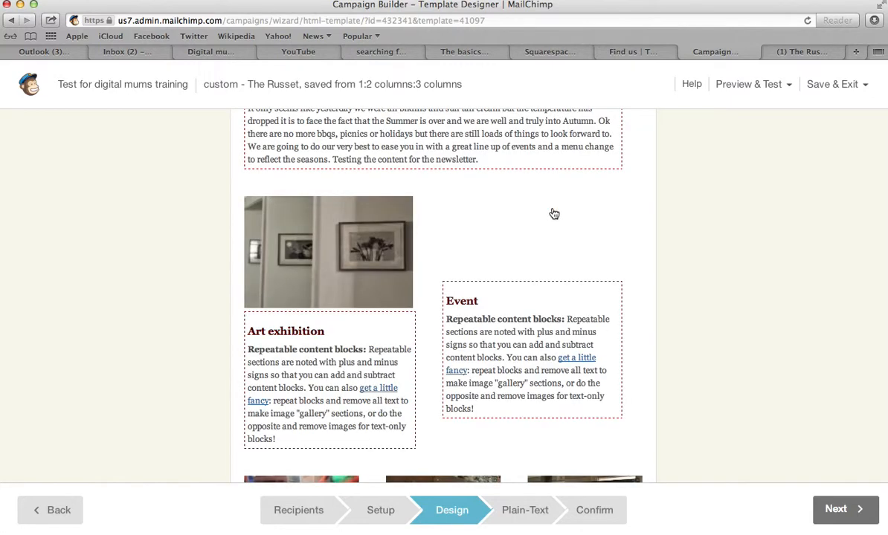
mouse_move(551, 244)
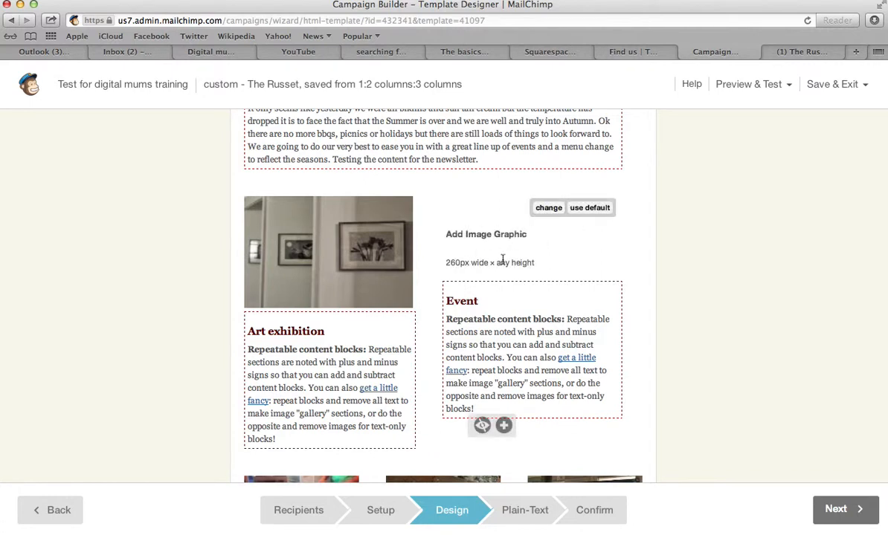
Step: View the Art exhibition picture's image properties, including its size, link and editing options, and close them unchanged
mouse_move(282, 244)
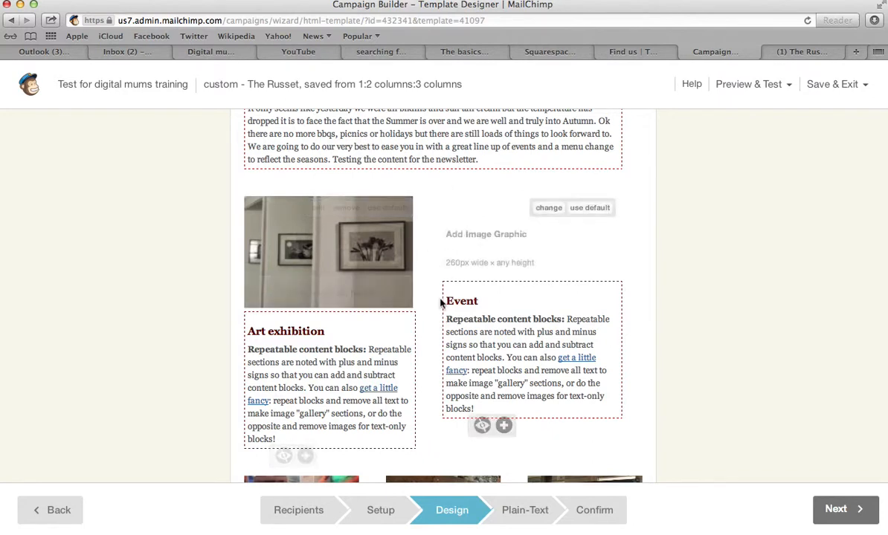
mouse_move(448, 294)
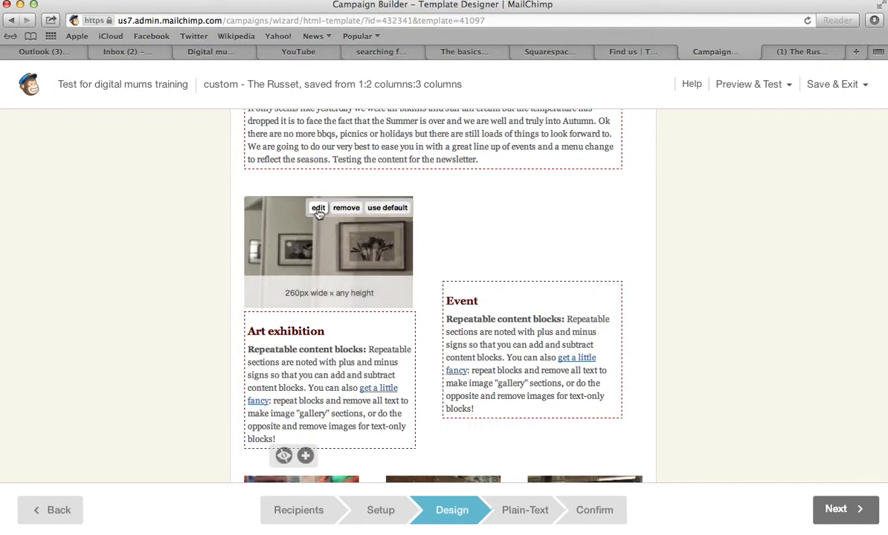
left_click(318, 209)
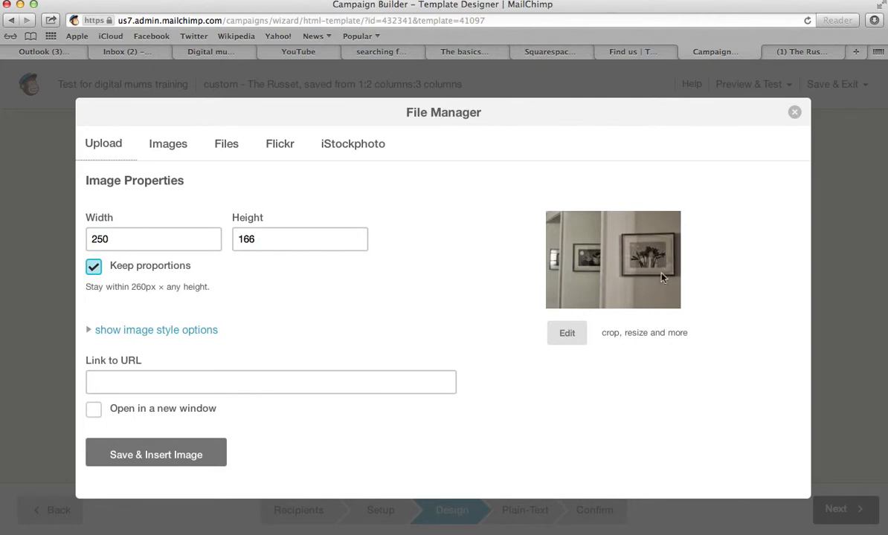
left_click(794, 113)
Step: Preview photos in the Russet pics folder and upload 20130928_172354.jpg for the Event block's empty image slot
mouse_move(485, 258)
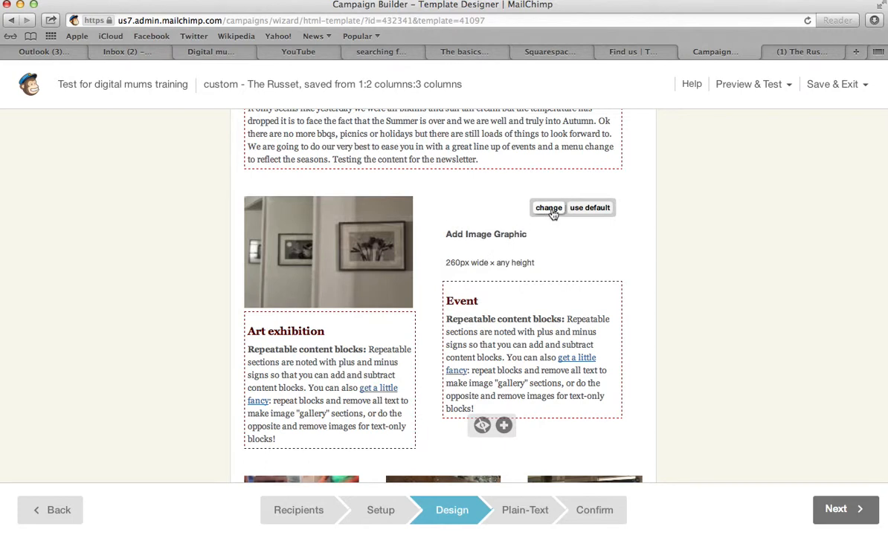
left_click(549, 208)
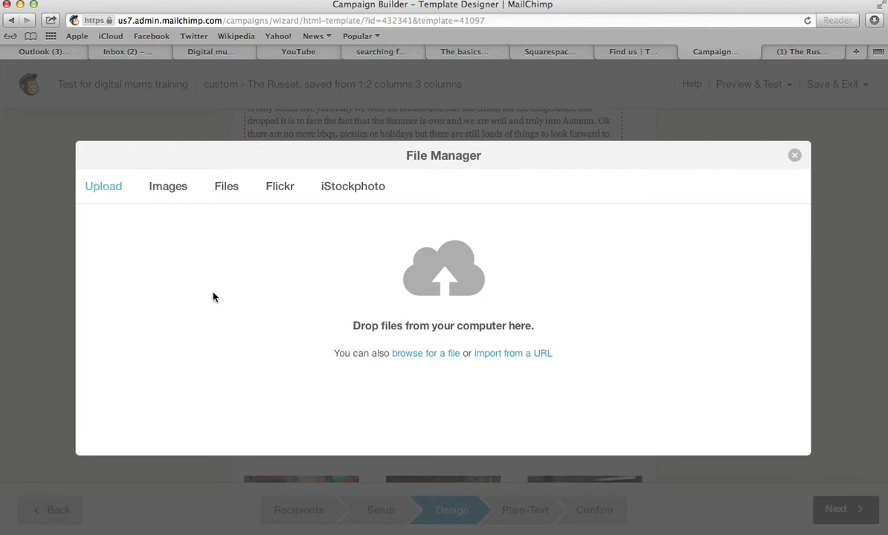
left_click(417, 355)
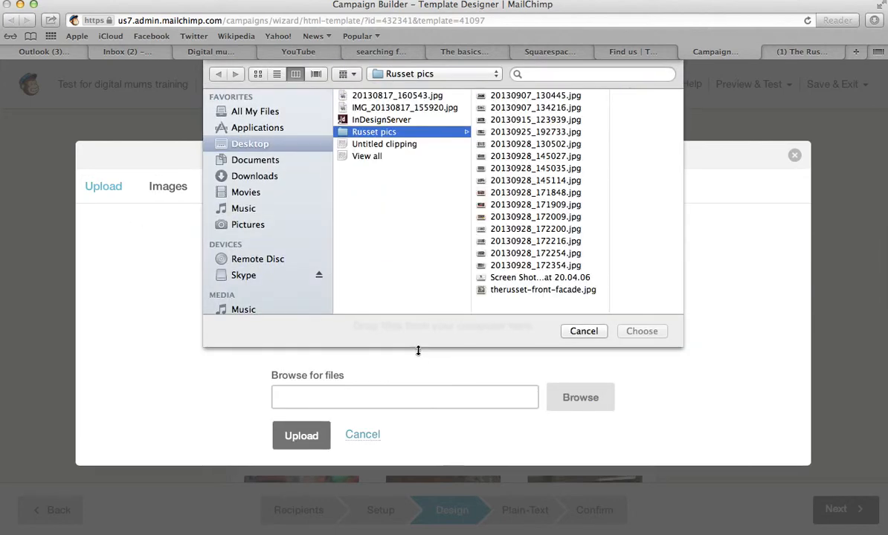
left_click(522, 183)
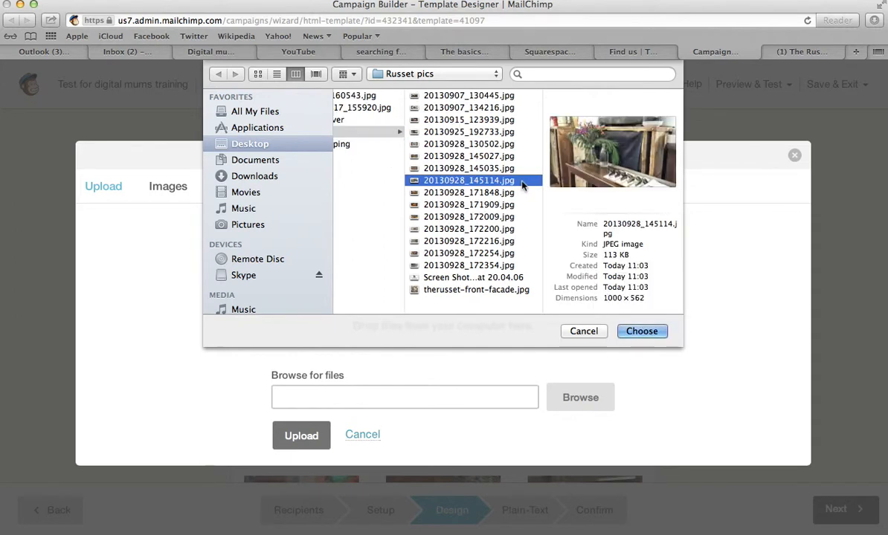
left_click(502, 193)
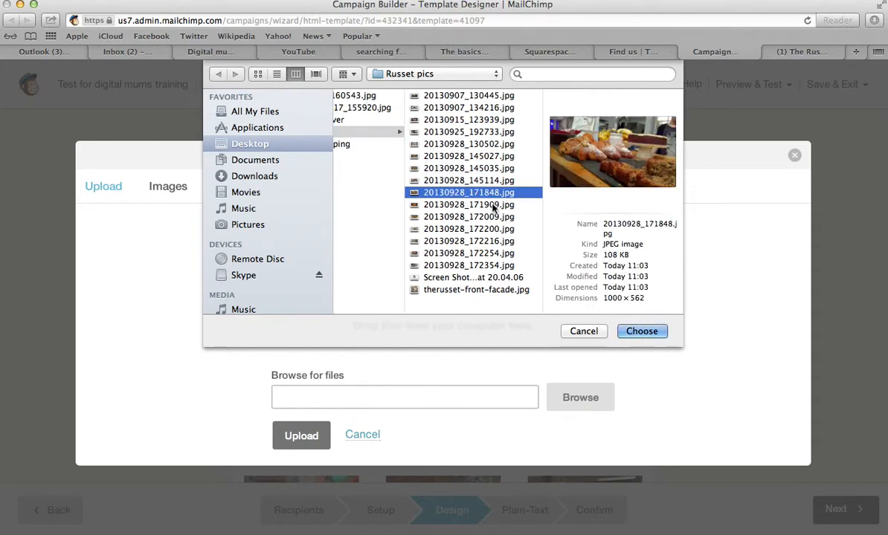
left_click(470, 206)
left_click(470, 217)
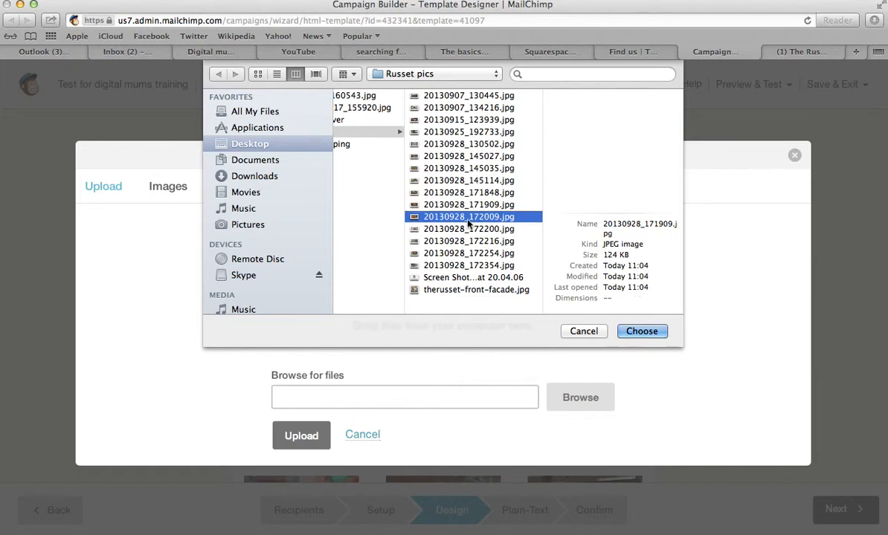
left_click(457, 230)
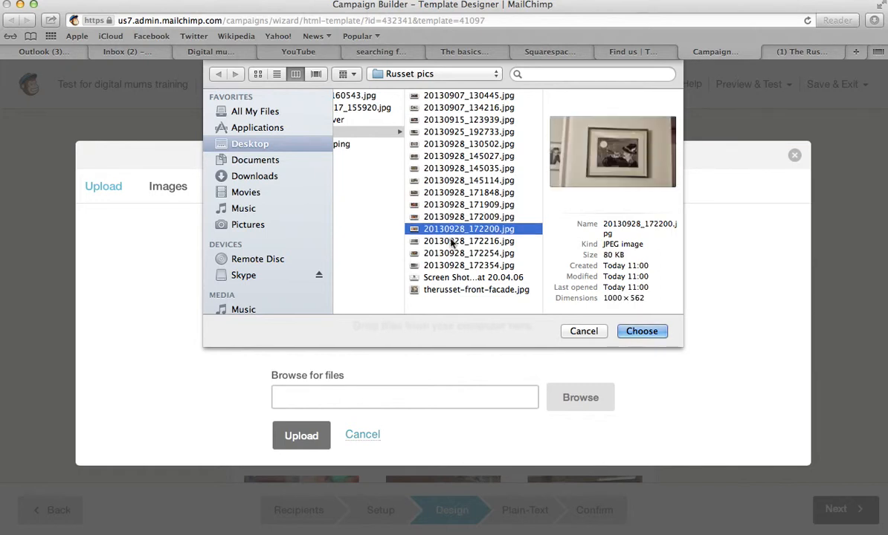
left_click(450, 242)
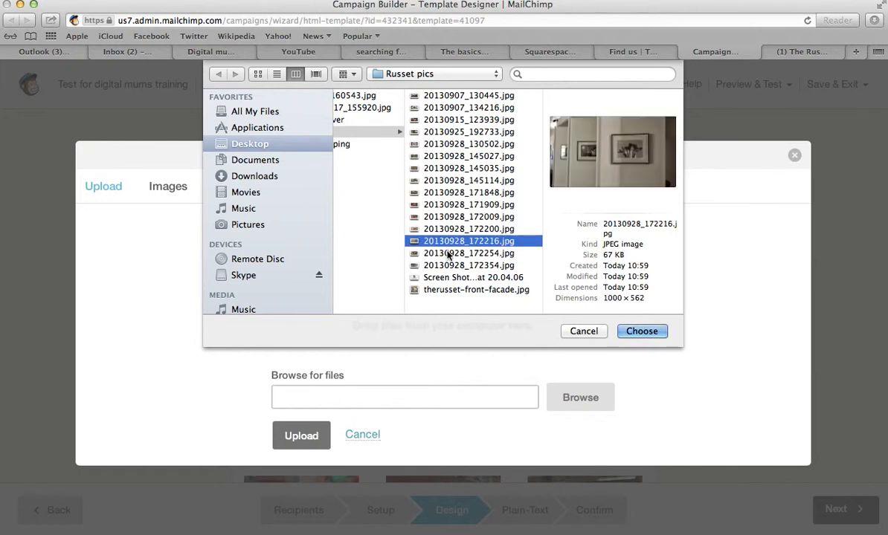
left_click(448, 254)
left_click(447, 266)
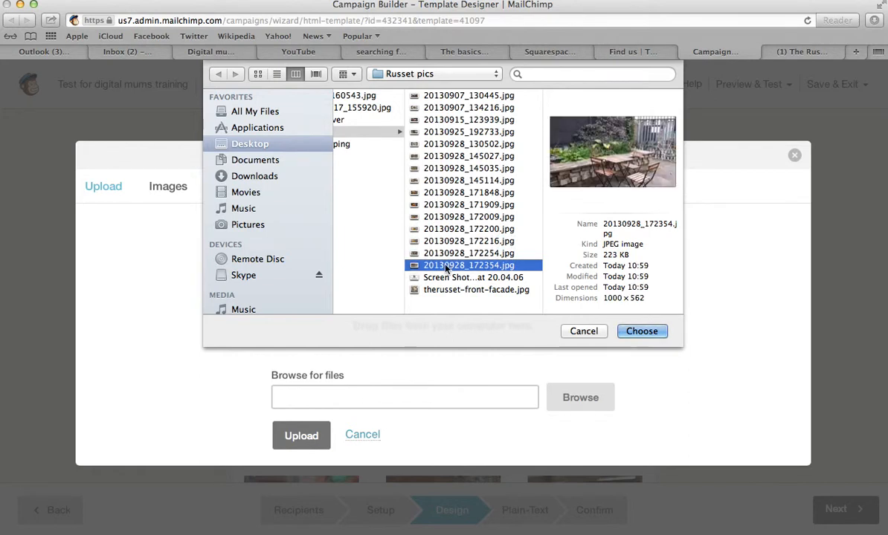
left_click(641, 331)
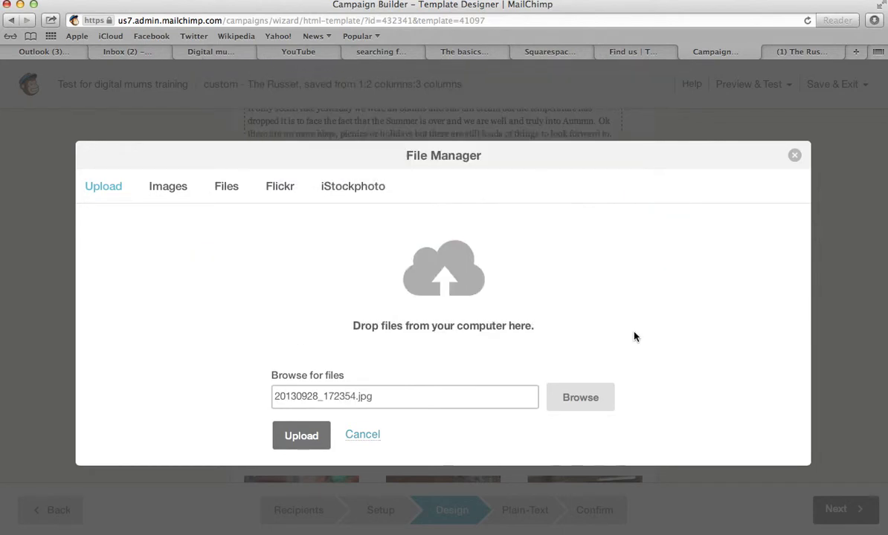
left_click(299, 436)
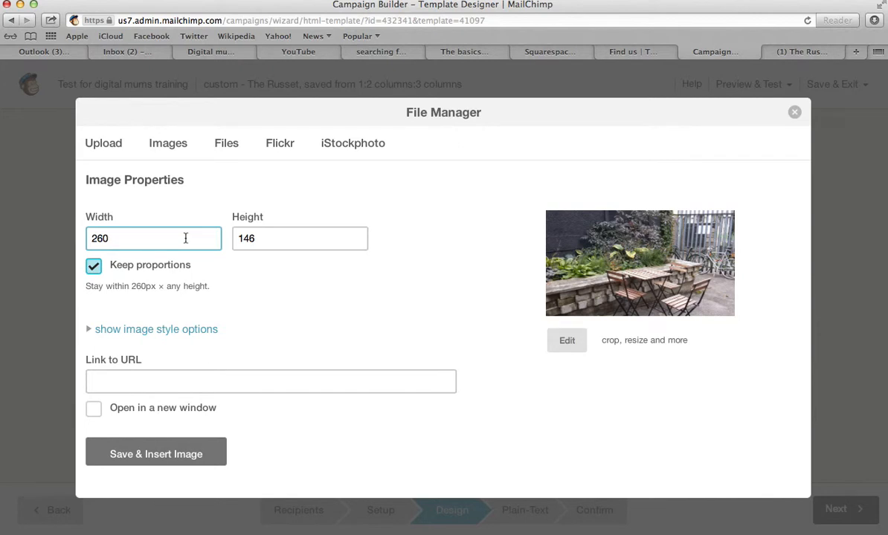
Step: Set the courtyard photo's width to 250 with proportions kept, check its height, and close the File Manager without inserting it
key("BackSpace")
key("BackSpace")
type("50")
left_click(438, 258)
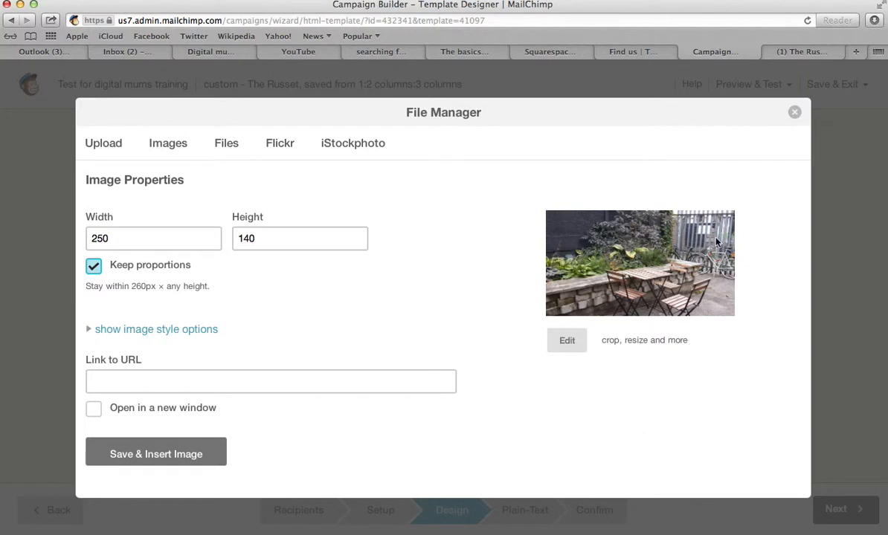
left_click(132, 236)
left_click(262, 239)
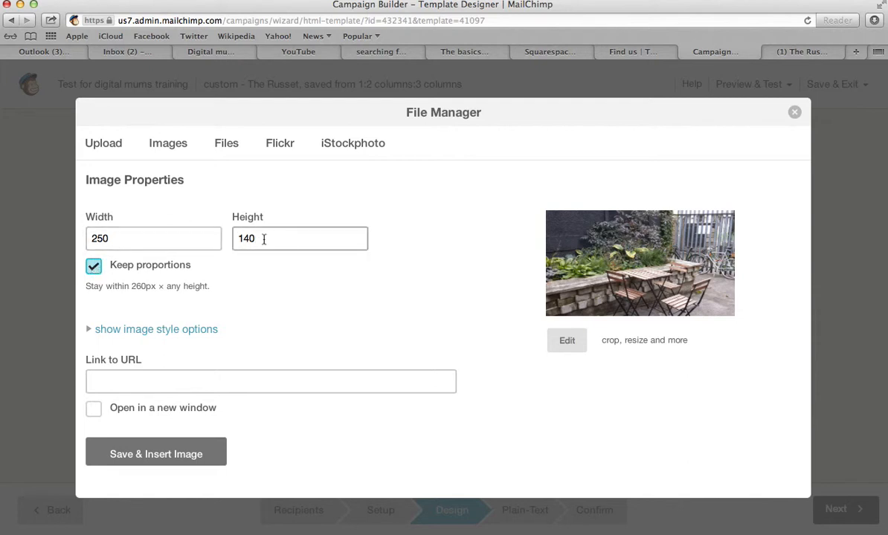
double_click(263, 239)
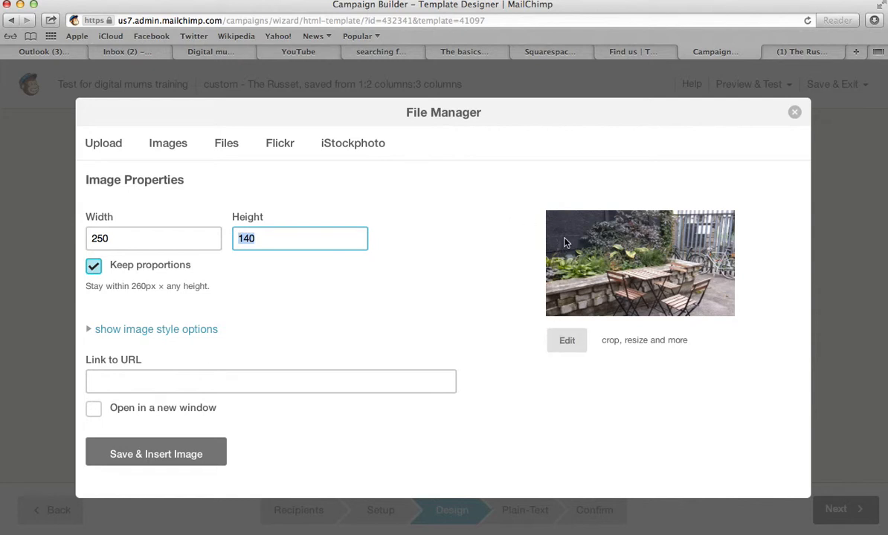
left_click(794, 113)
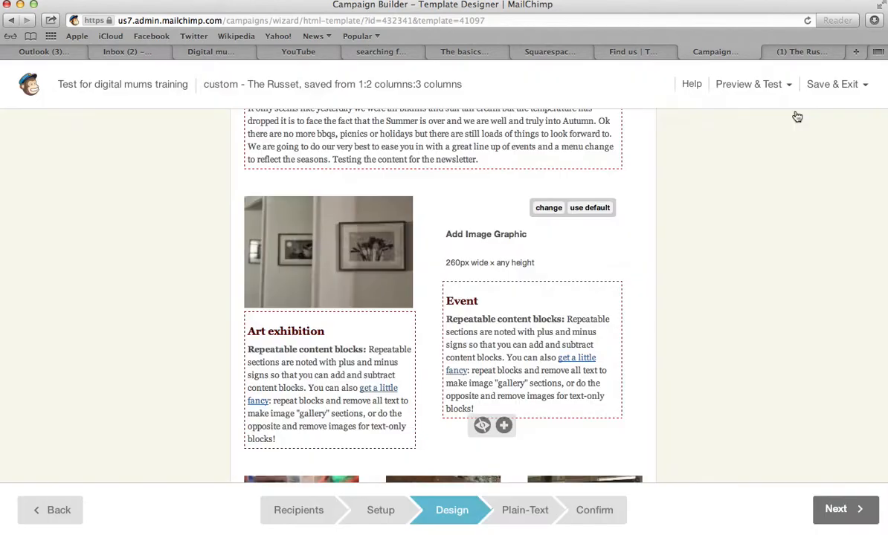
Step: Upload 20130907_130445.jpg from the Russet pics folder as the Event block's image
left_click(548, 208)
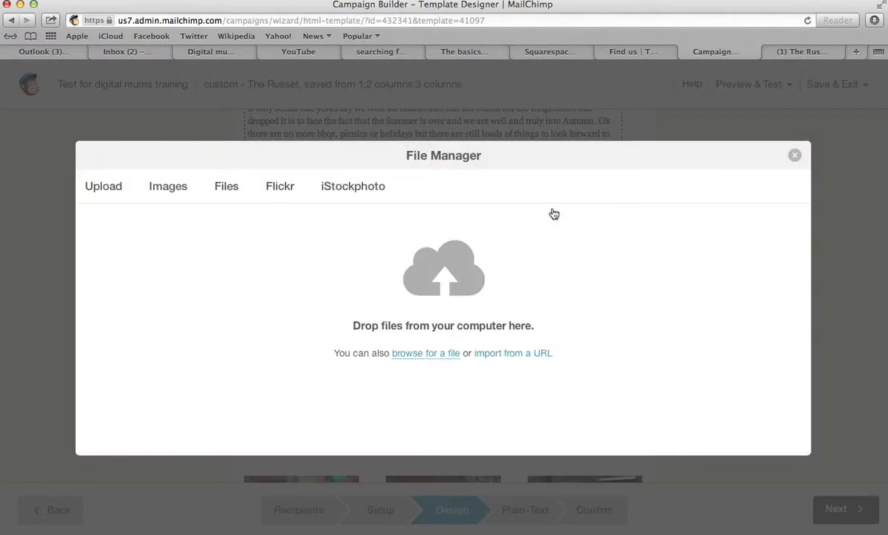
left_click(396, 354)
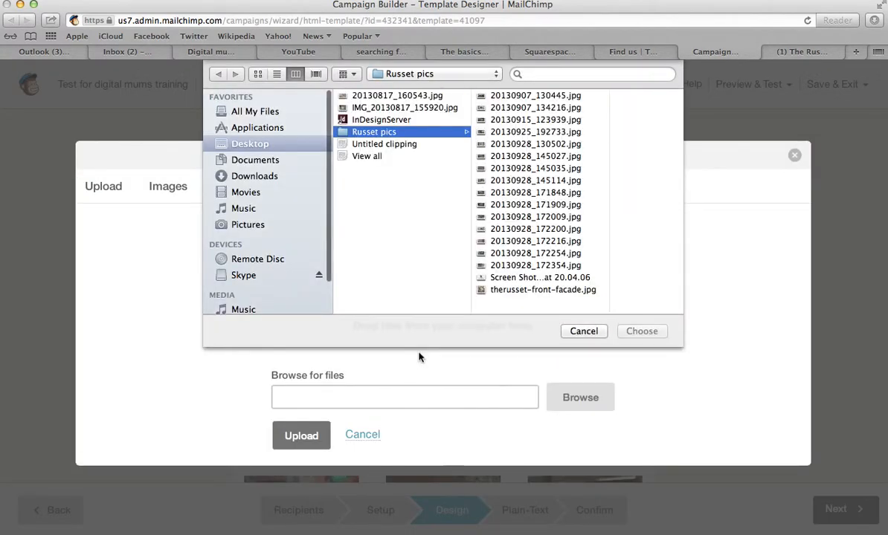
left_click(528, 96)
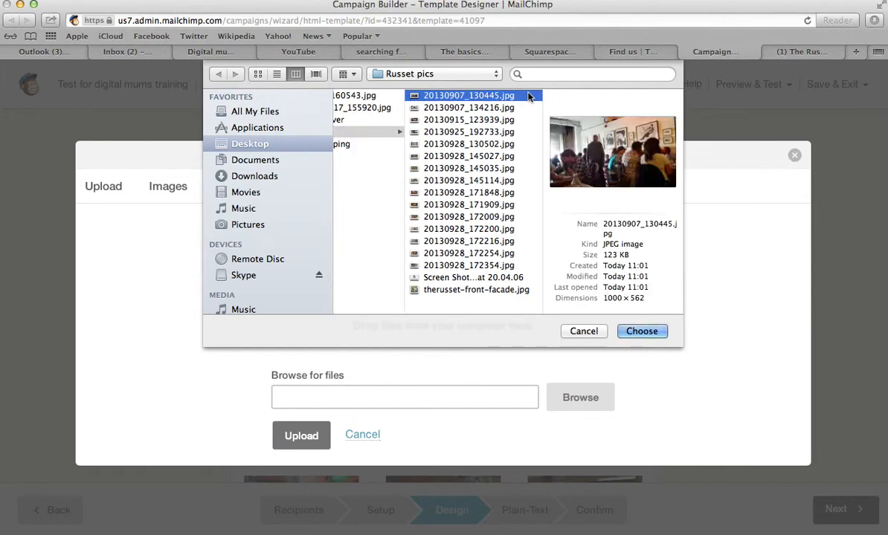
left_click(479, 109)
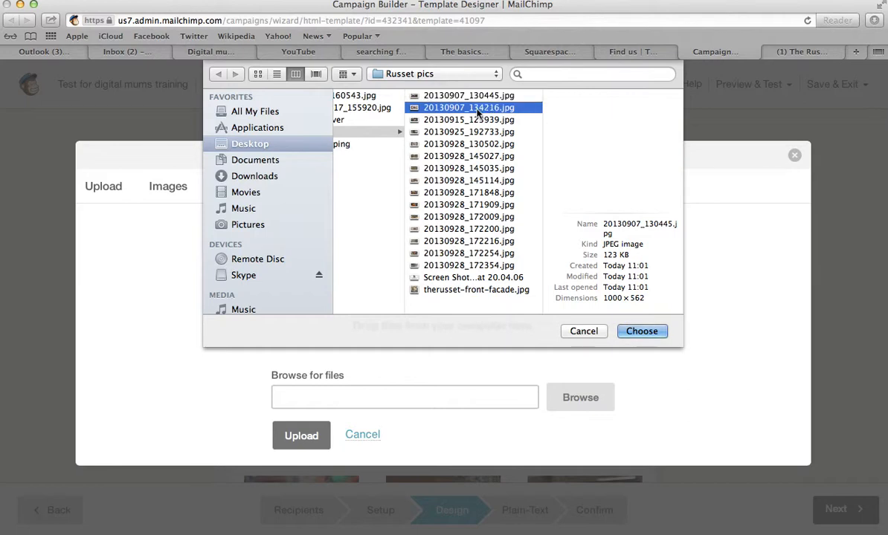
left_click(470, 96)
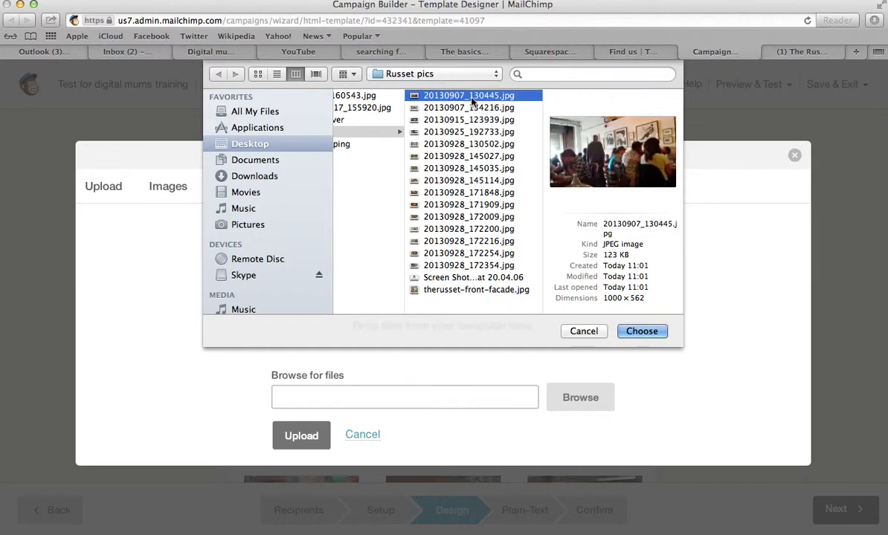
left_click(642, 331)
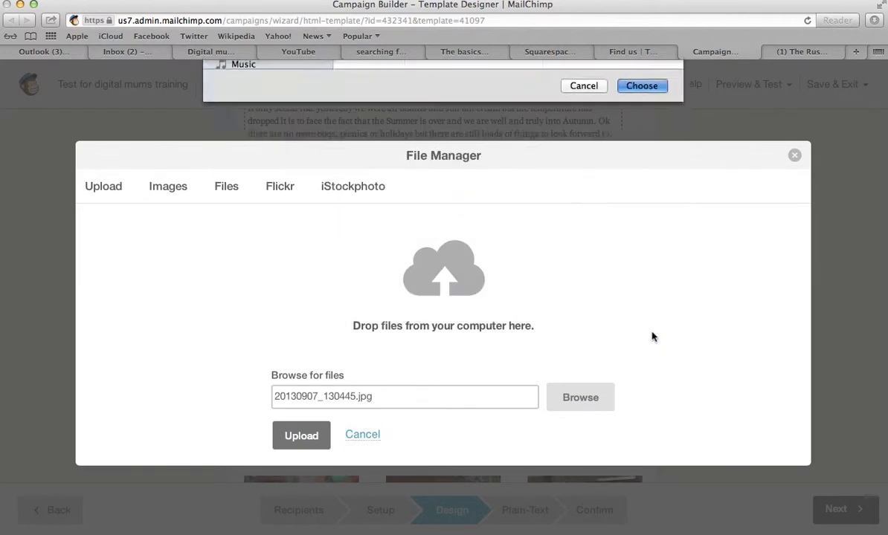
left_click(301, 435)
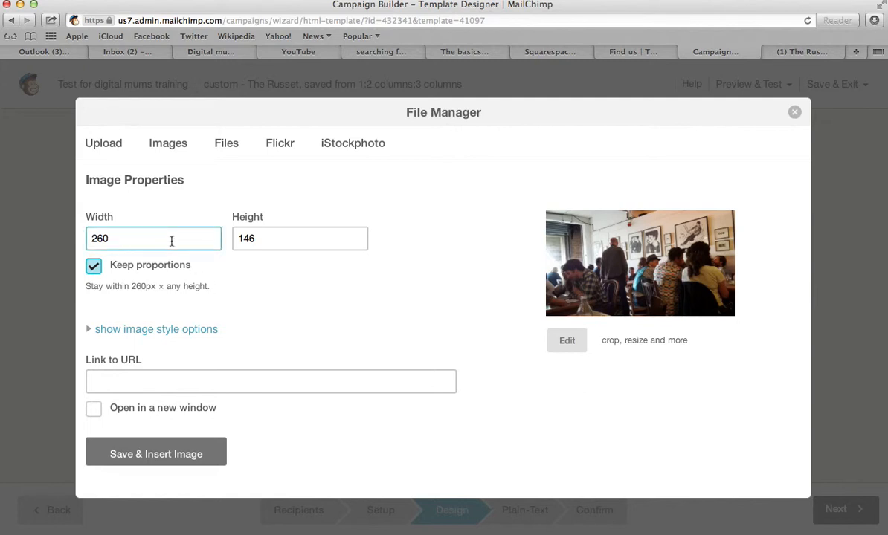
Step: Set the uploaded photo's width to 250 and turn off Keep proportions
key("BackSpace")
key("BackSpace")
left_click(451, 262)
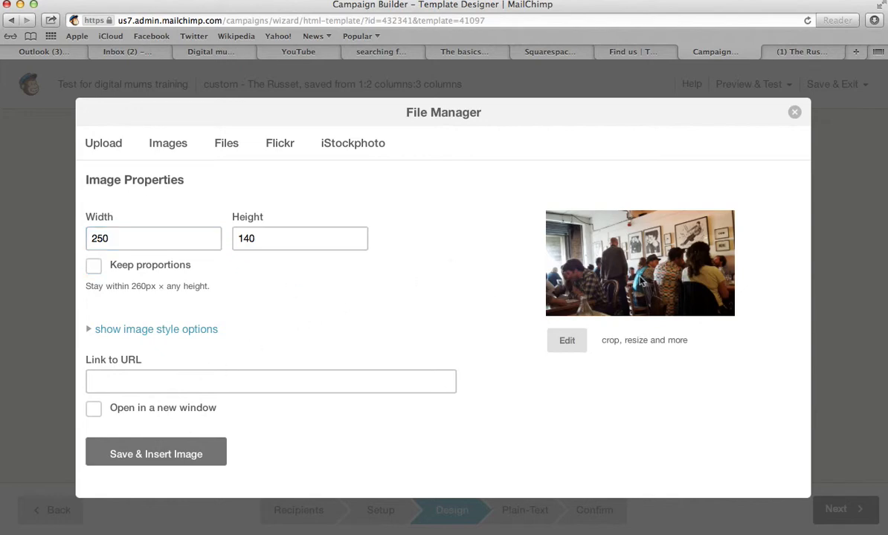
Step: Resize the uploaded photo to a height of 166 in the photo editor and apply the new size
left_click(566, 341)
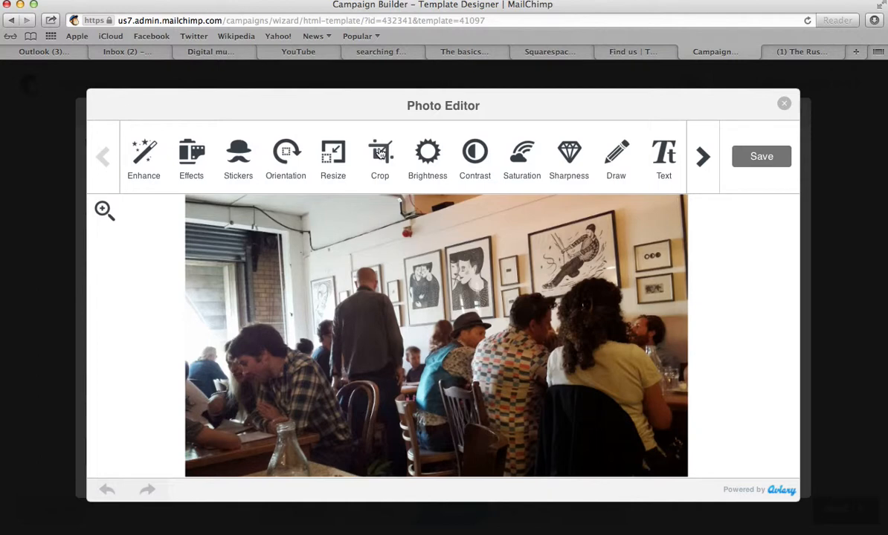
left_click(333, 154)
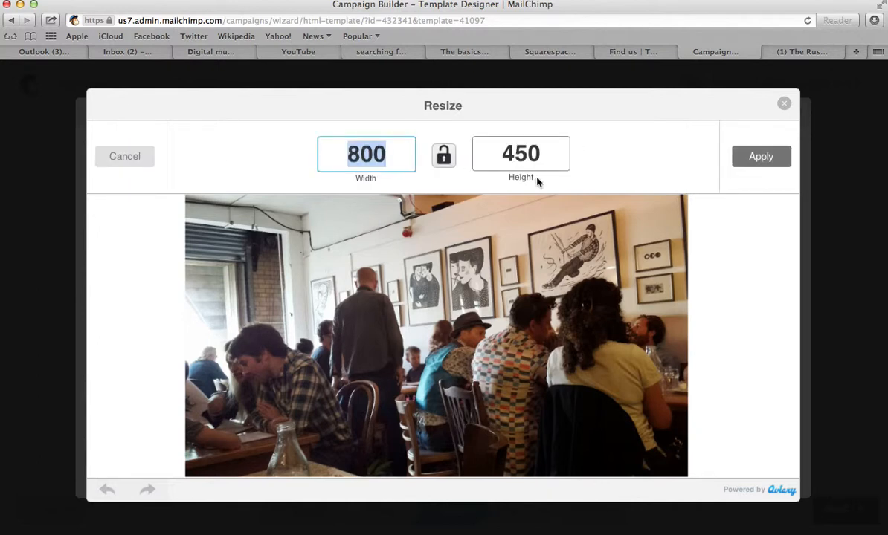
left_click_drag(548, 157, 503, 155)
type("4")
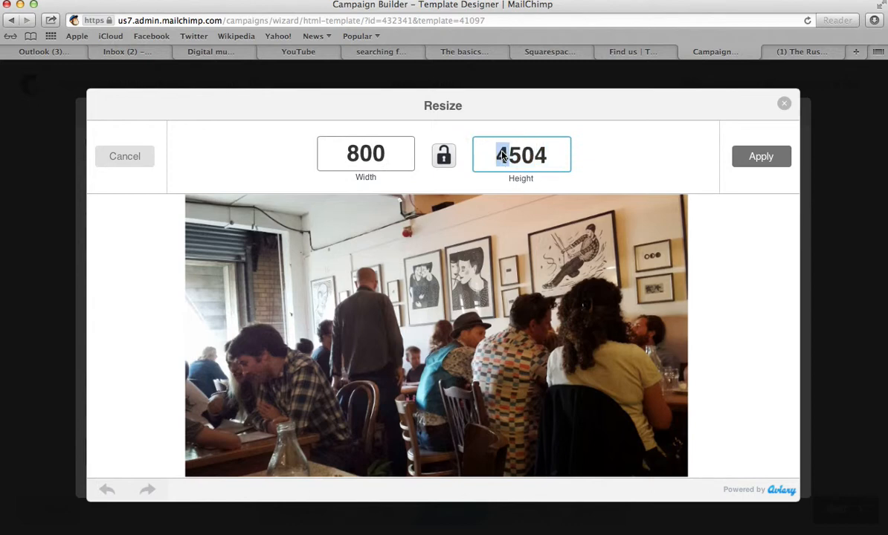
left_click(555, 154)
key("BackSpace")
key("BackSpace")
key("BackSpace")
key("BackSpace")
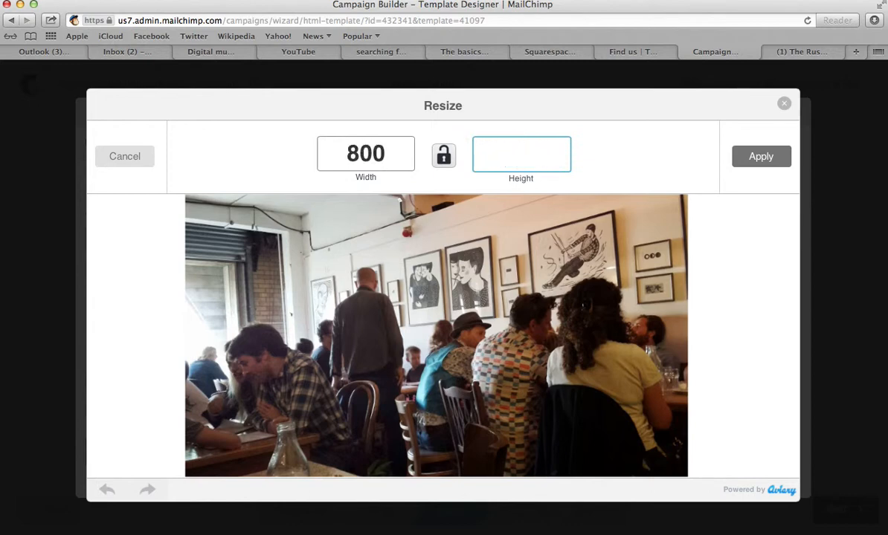
type("166")
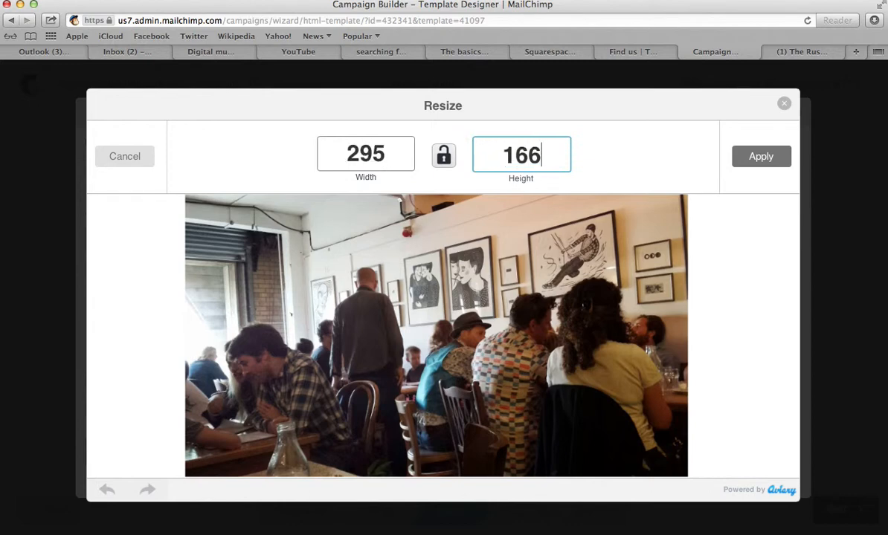
left_click(444, 158)
left_click(755, 166)
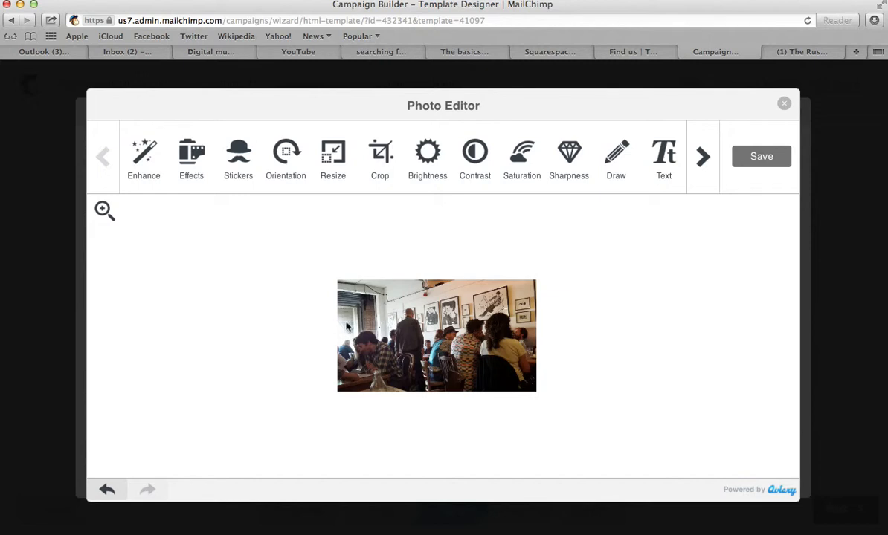
Step: Crop a narrow strip off the photo's left side, keeping its full height, and save the edited photo
left_click(379, 158)
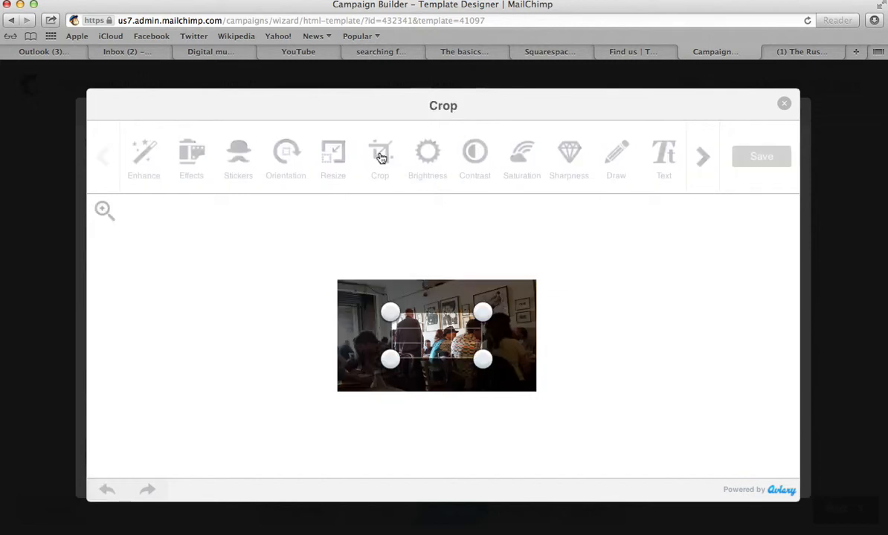
left_click_drag(390, 311, 352, 280)
left_click_drag(482, 359, 541, 399)
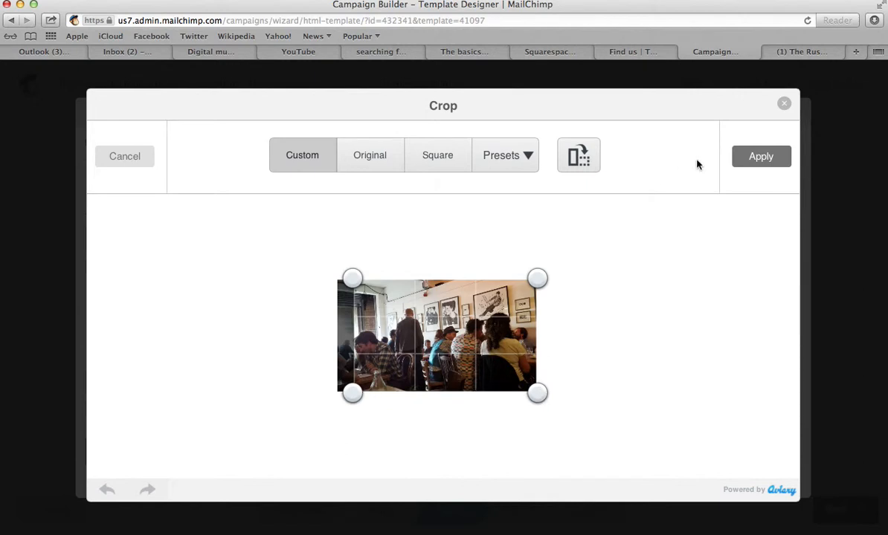
left_click(754, 165)
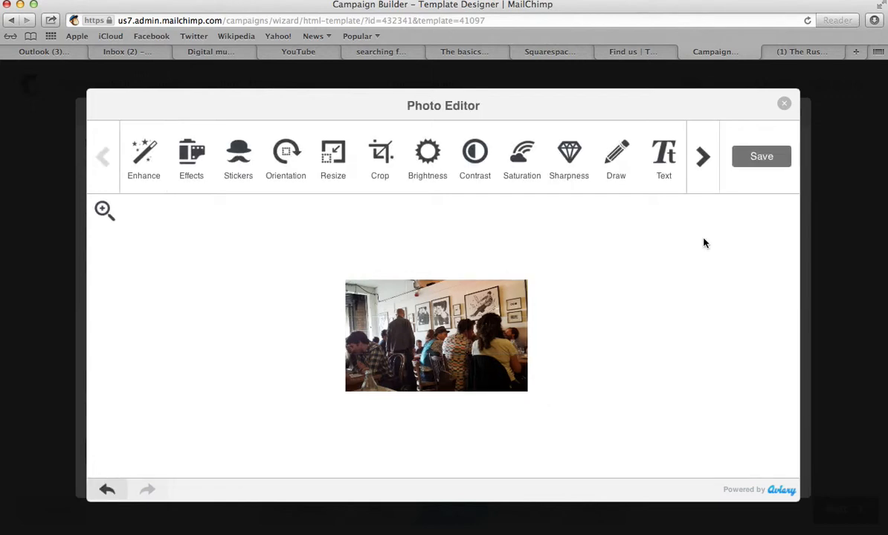
left_click(750, 157)
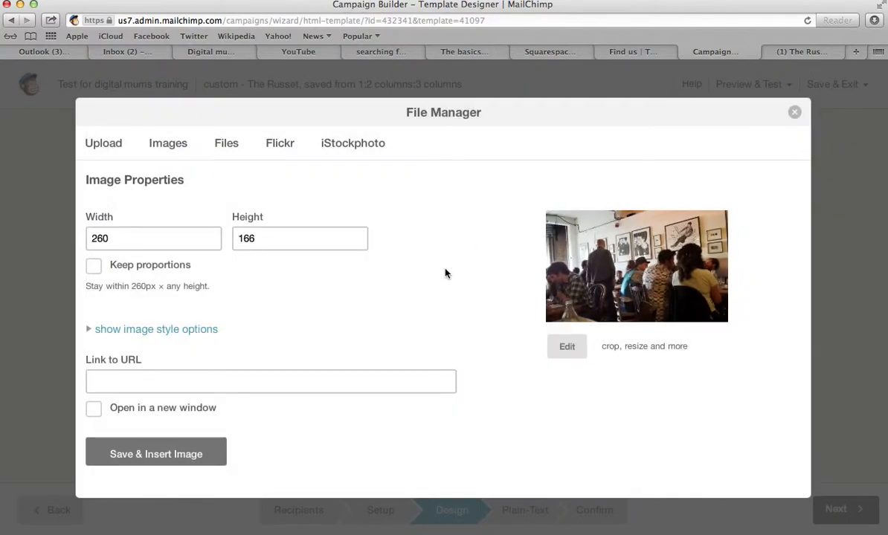
Step: Set the cropped photo's width to 250 and turn on Keep proportions
left_click(111, 238)
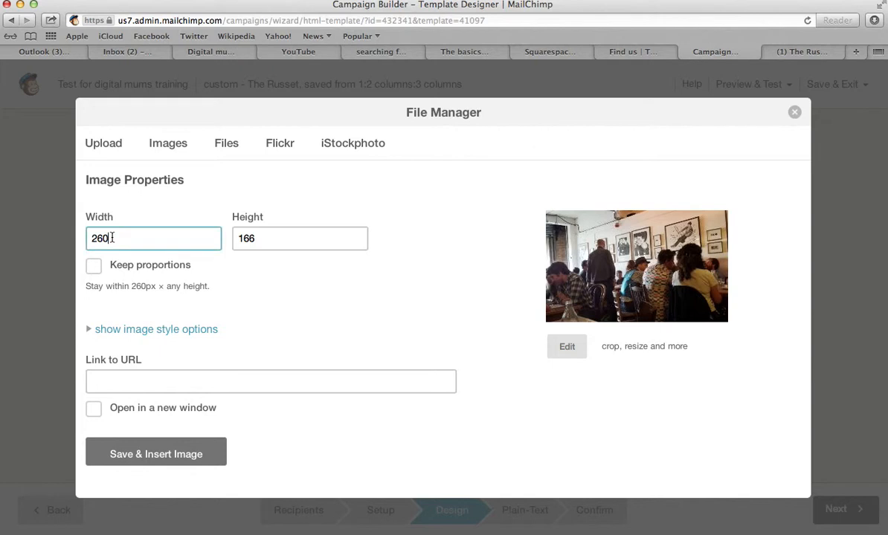
key("BackSpace")
key("BackSpace")
left_click(95, 266)
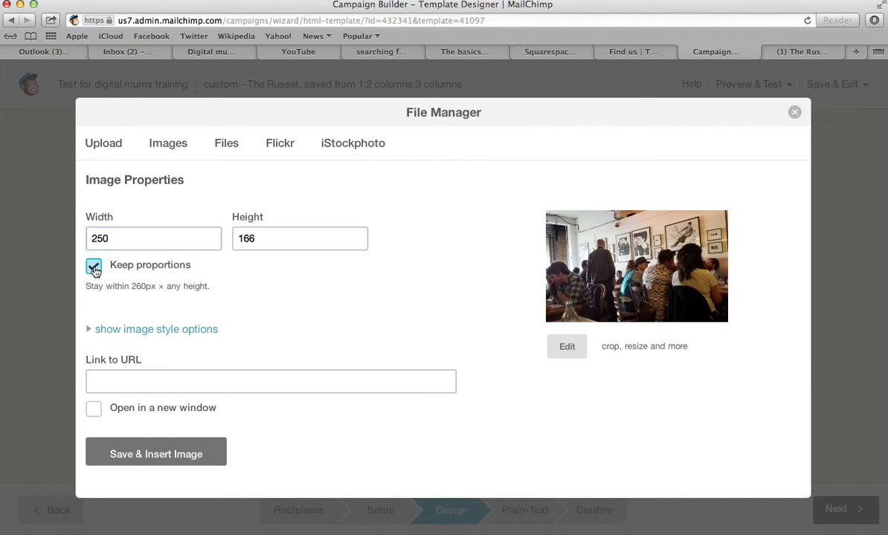
Step: Turn off Keep proportions for the 250 by 166 photo and insert it into the Event block
left_click(109, 241)
left_click(243, 234)
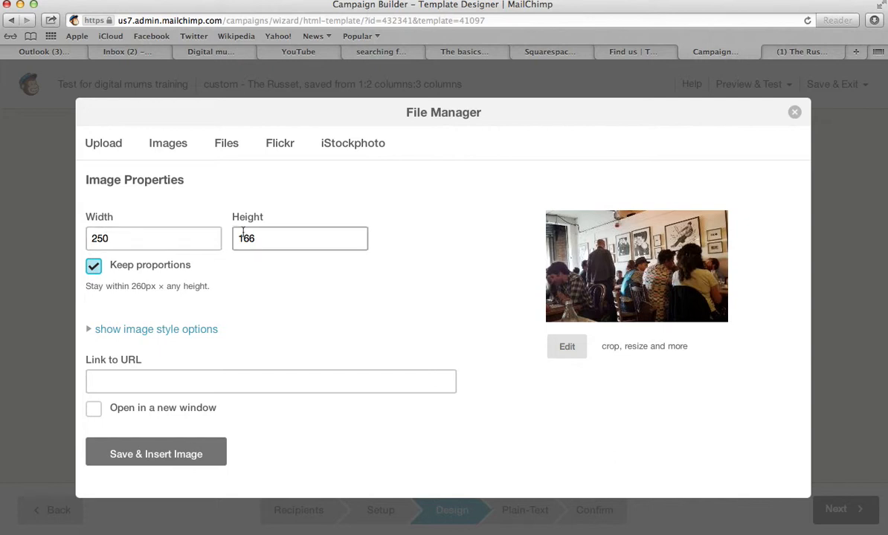
left_click(92, 266)
left_click(113, 239)
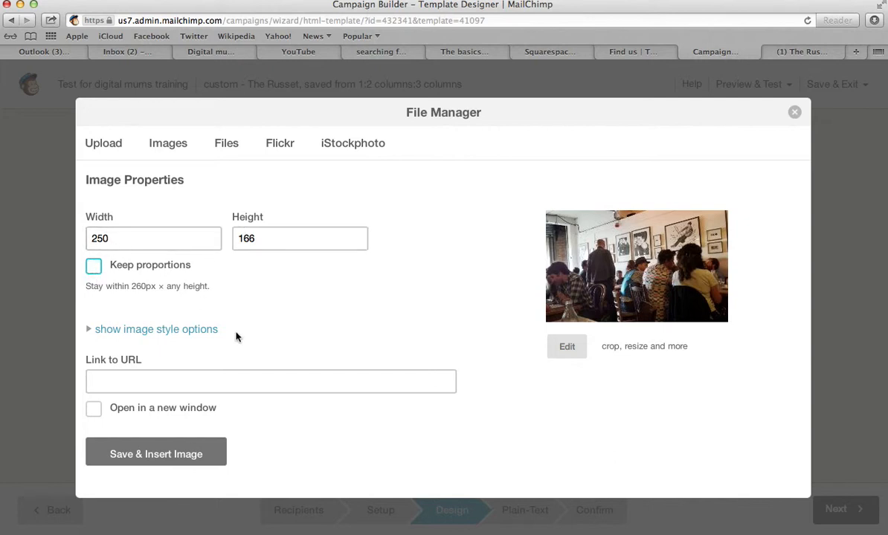
left_click(172, 455)
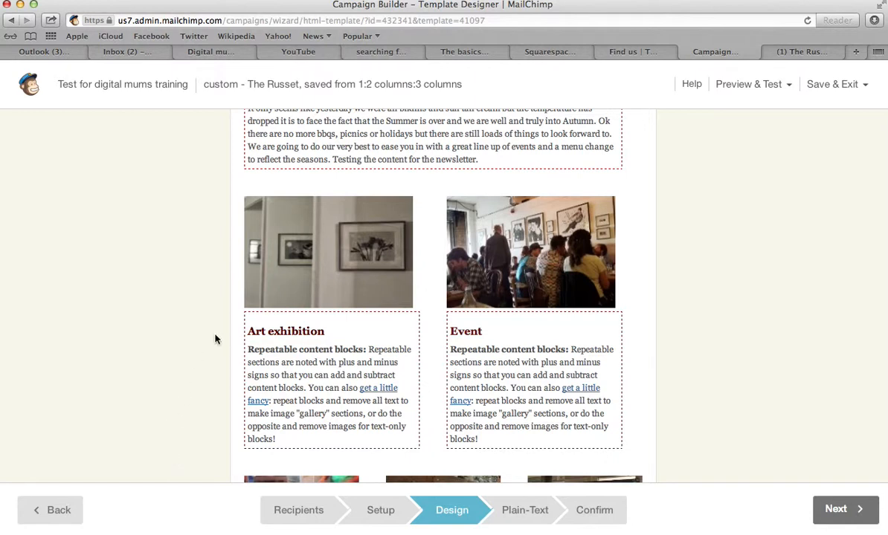
Step: Check the Event photo's dimensions in its image properties and the photo editor's Resize tool, leaving both without changes
mouse_move(487, 235)
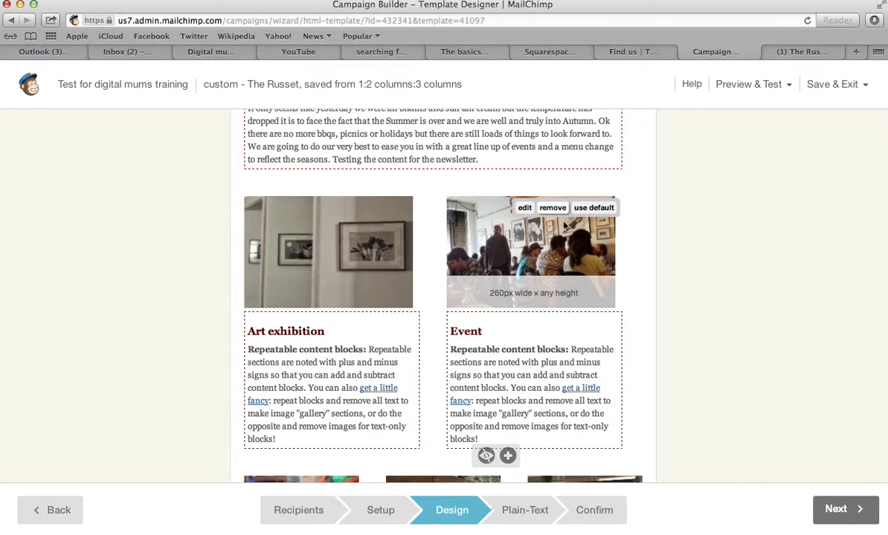
left_click(524, 208)
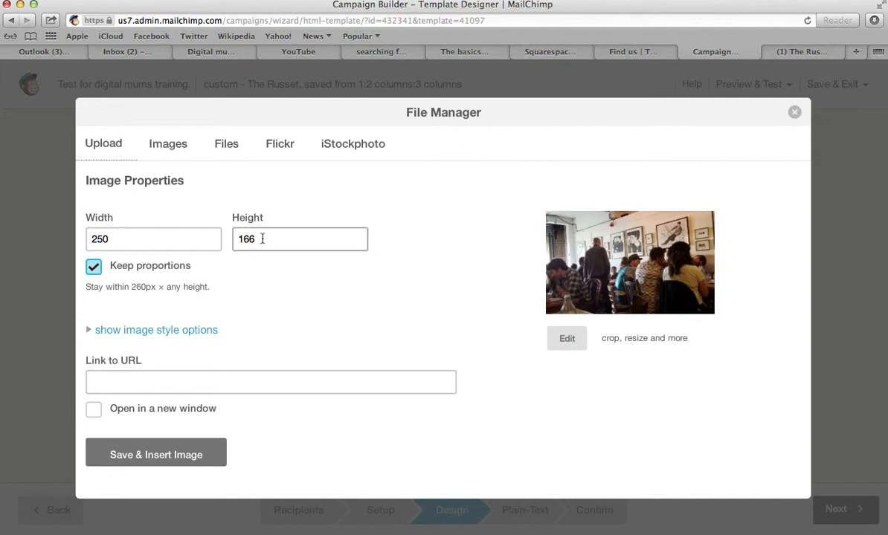
left_click(568, 340)
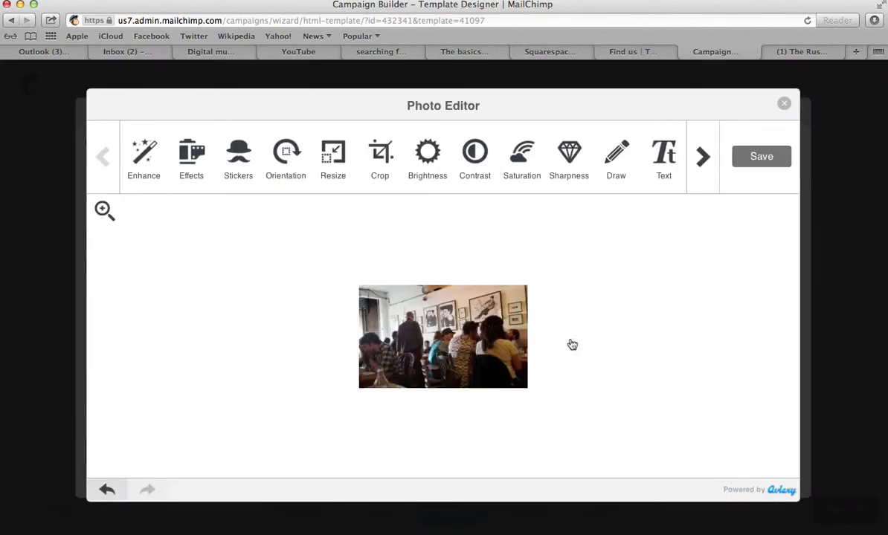
left_click(338, 162)
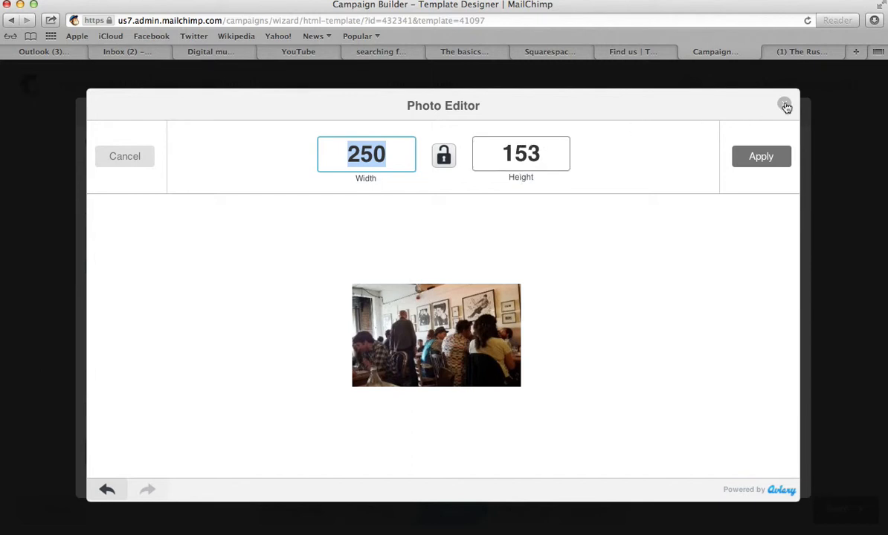
left_click(786, 107)
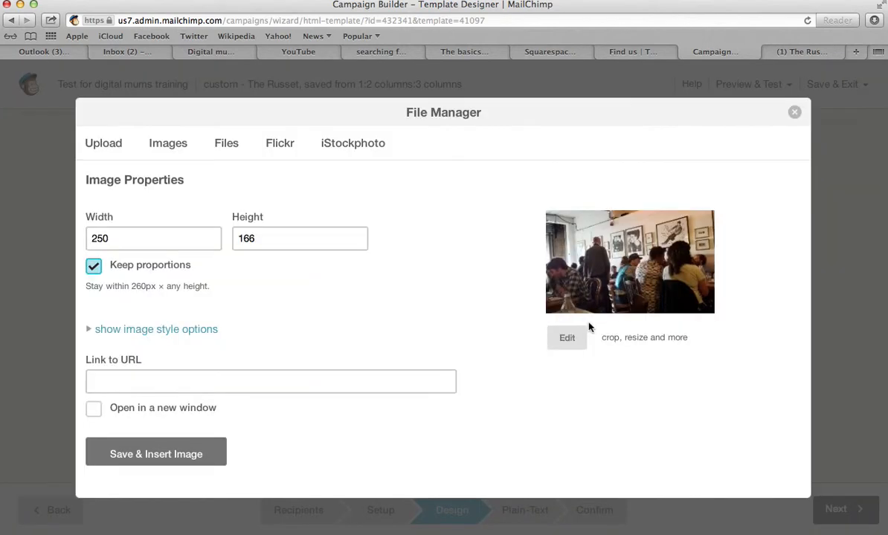
left_click(794, 112)
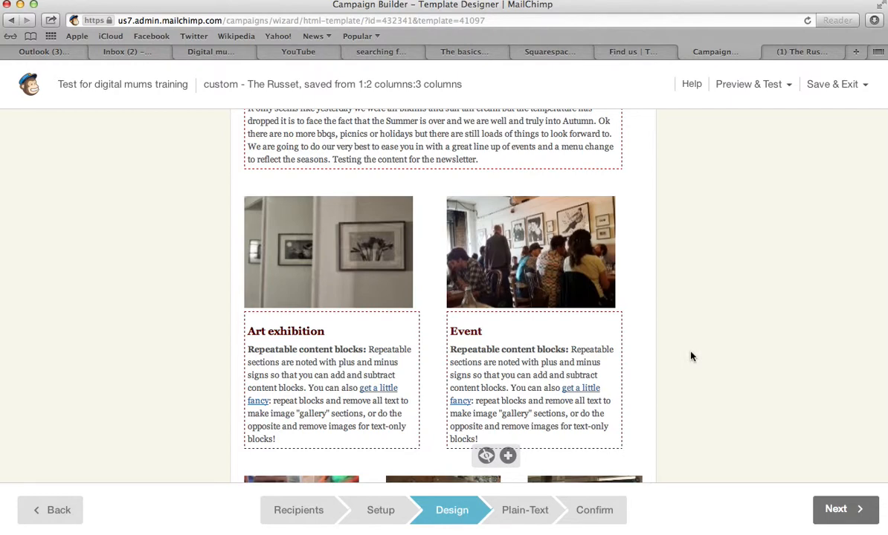
Step: Check the tapas menu photo's dimensions in its image properties and the photo editor's Resize tool, then cancel the resize
scroll(690, 357, "down", 3)
scroll(690, 356, "up", 4)
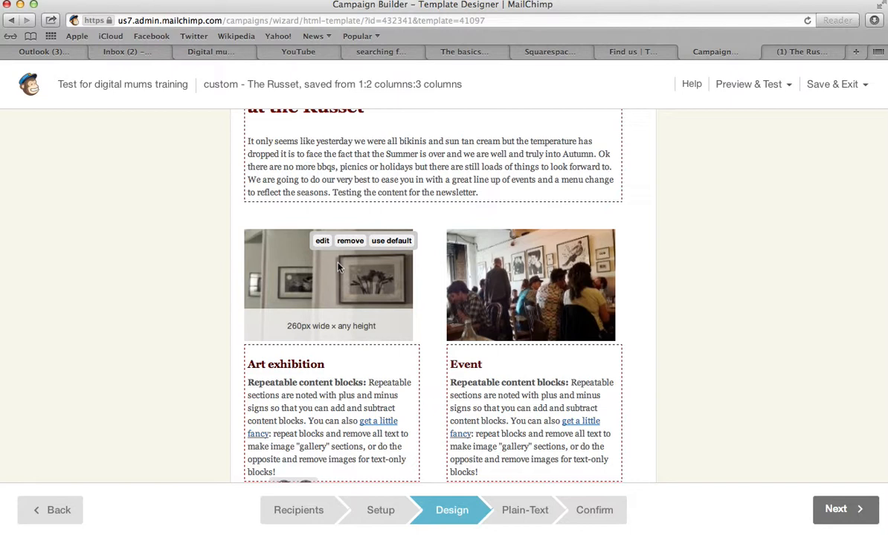
mouse_move(449, 261)
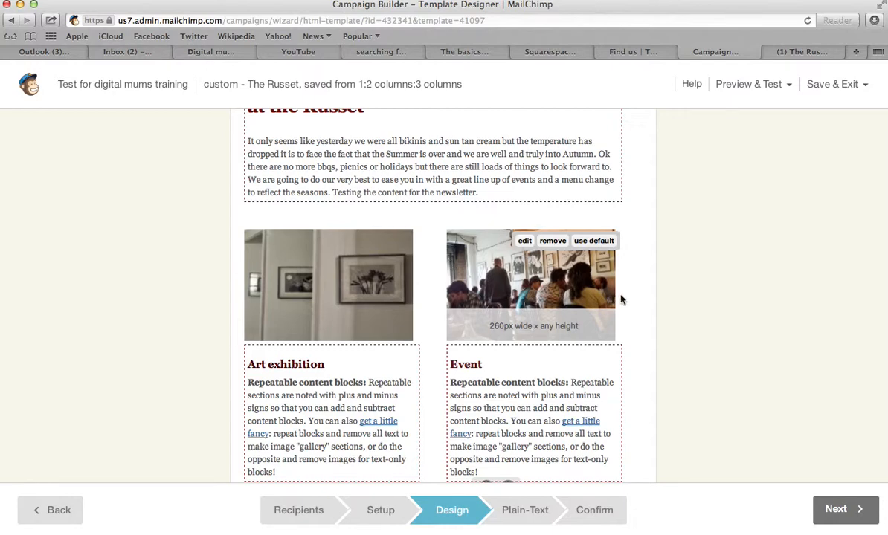
scroll(690, 302, "down", 3)
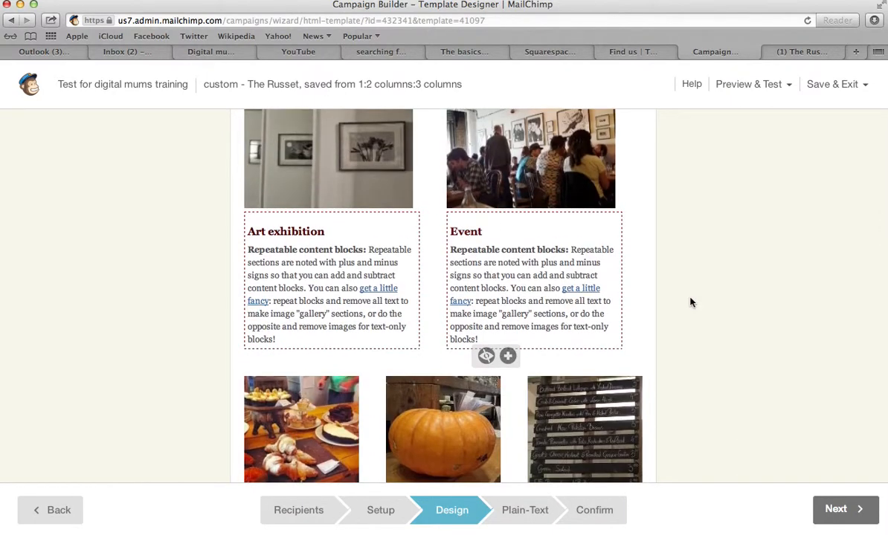
scroll(690, 302, "down", 5)
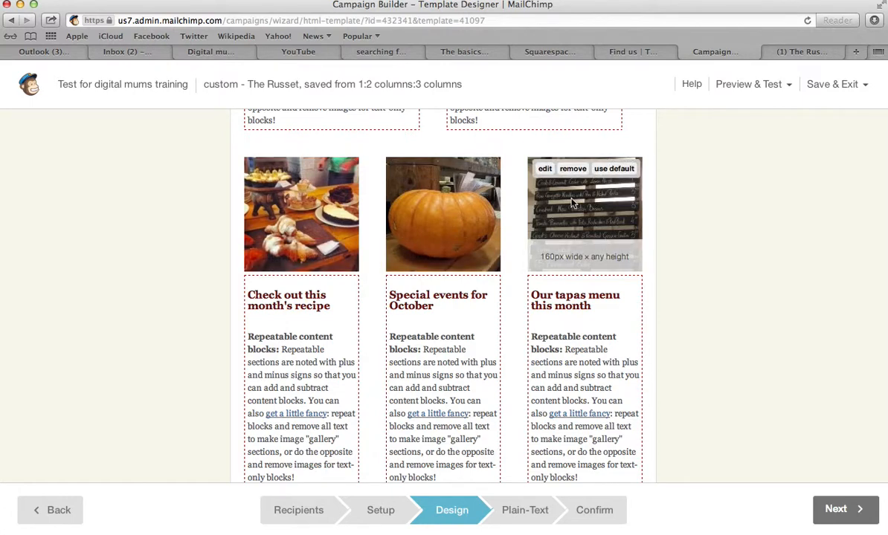
left_click(545, 170)
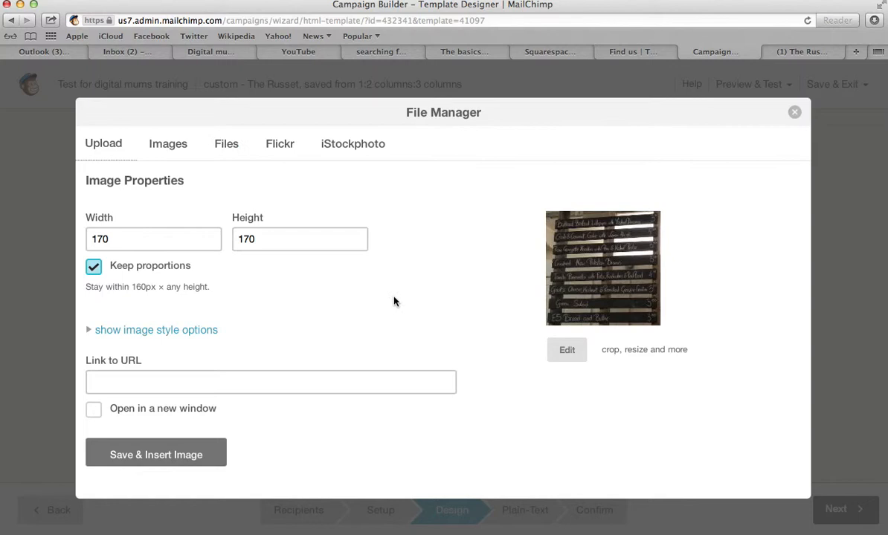
left_click(569, 354)
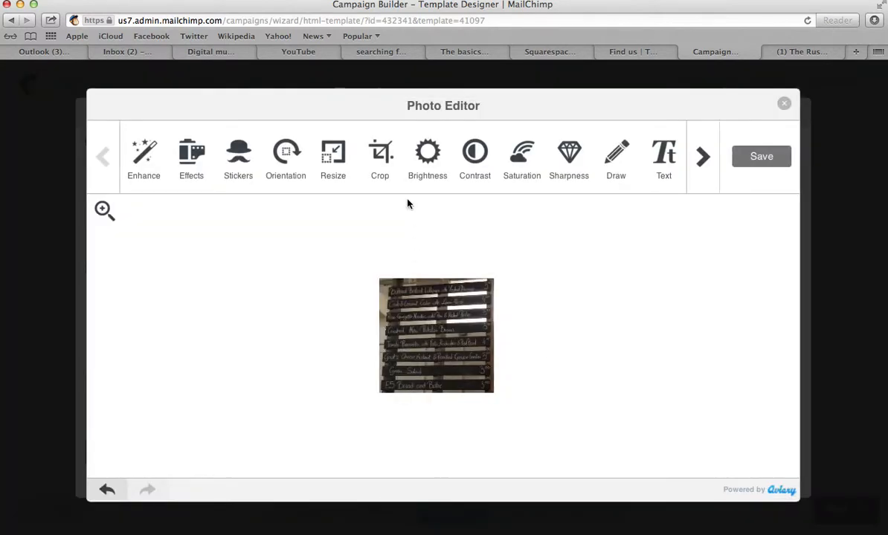
left_click(334, 155)
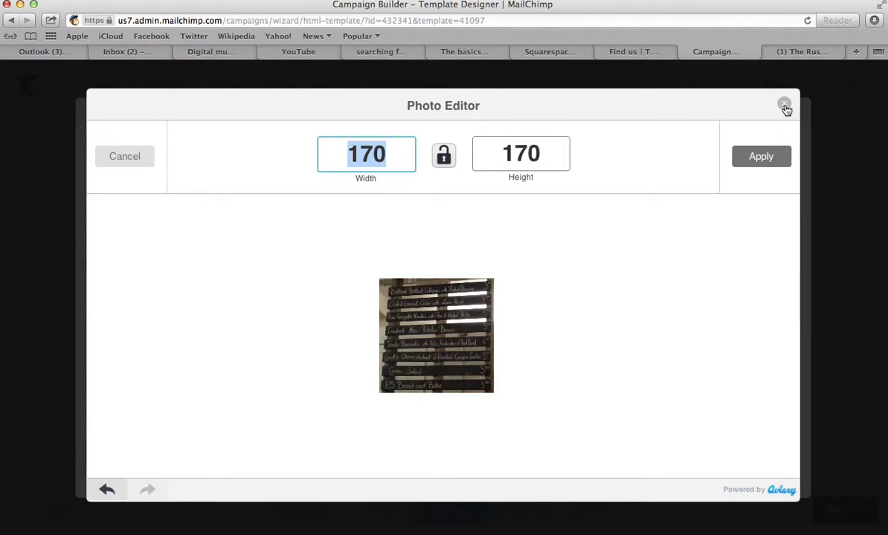
left_click(128, 154)
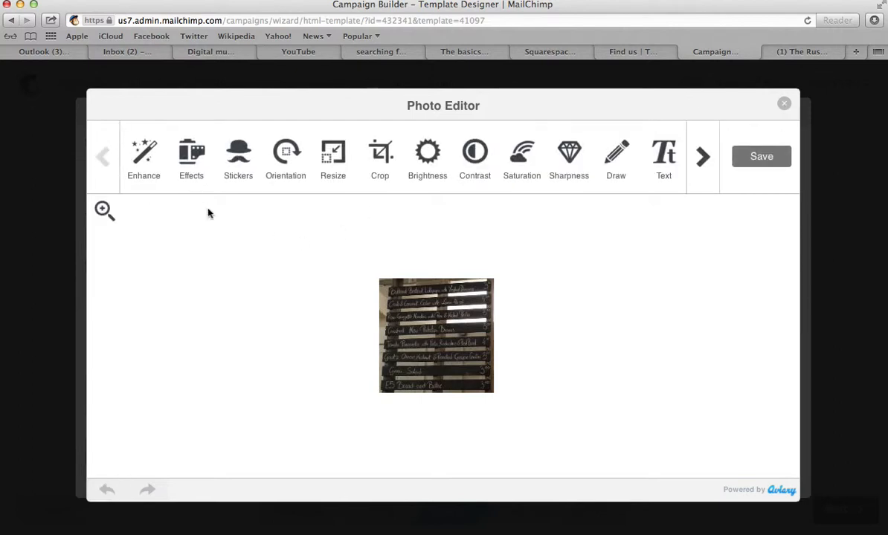
Step: Try the Square crop option on the tapas menu photo and leave the photo editor and File Manager without saving
left_click(380, 155)
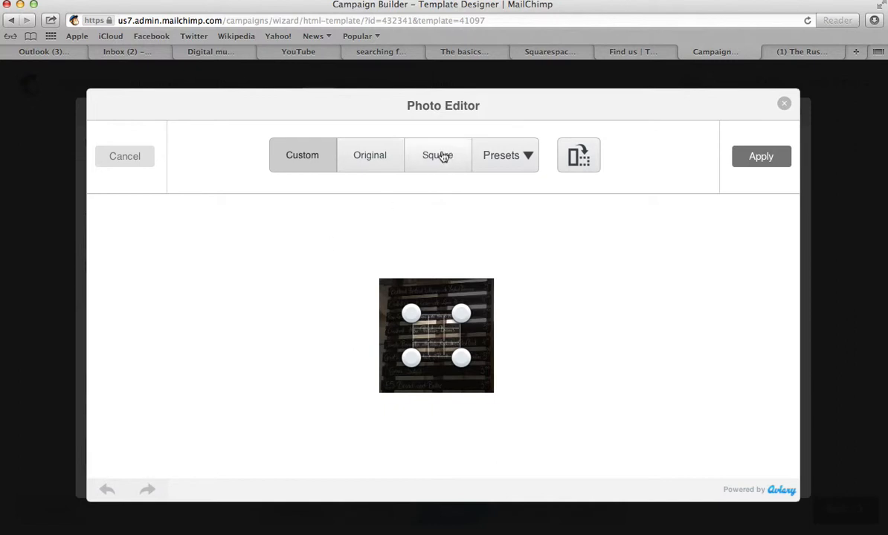
left_click(441, 156)
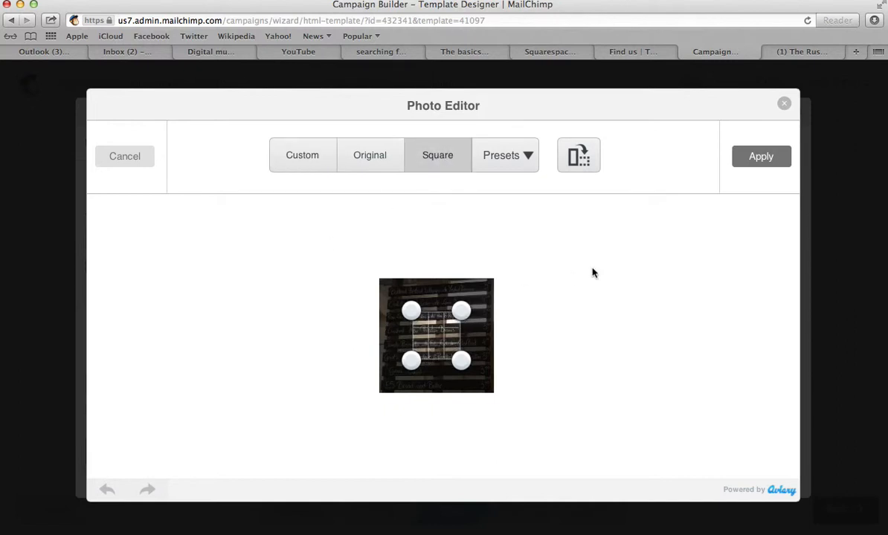
left_click(785, 103)
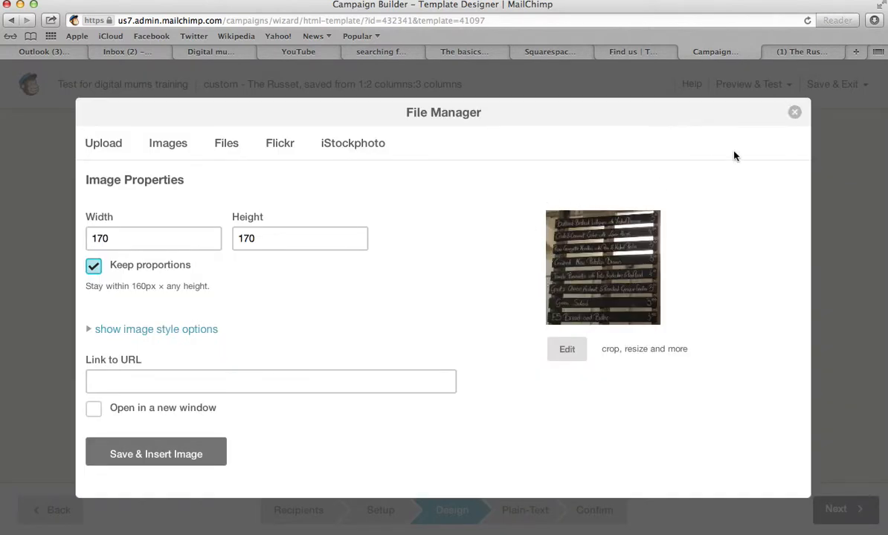
left_click(794, 112)
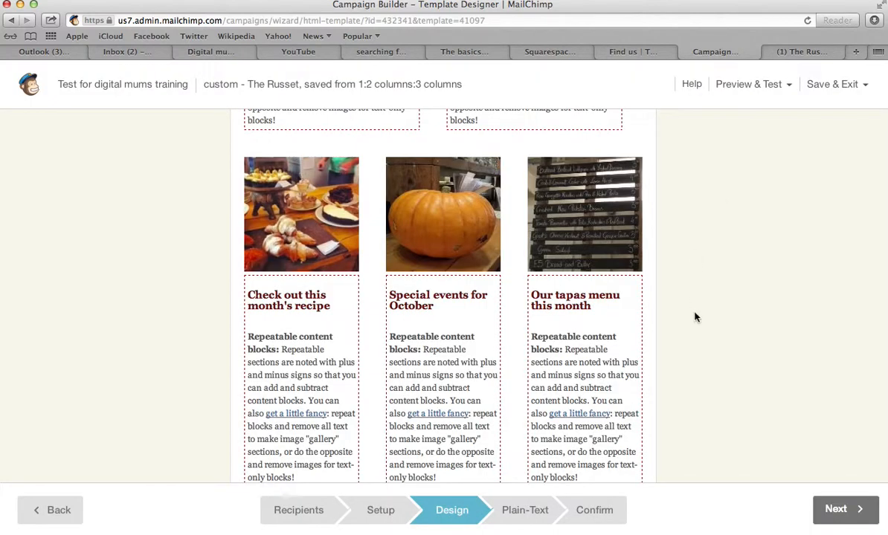
Step: Review the whole newsletter layout, from the header logo and intro text through the image columns to the footer
scroll(696, 318, "down", 10)
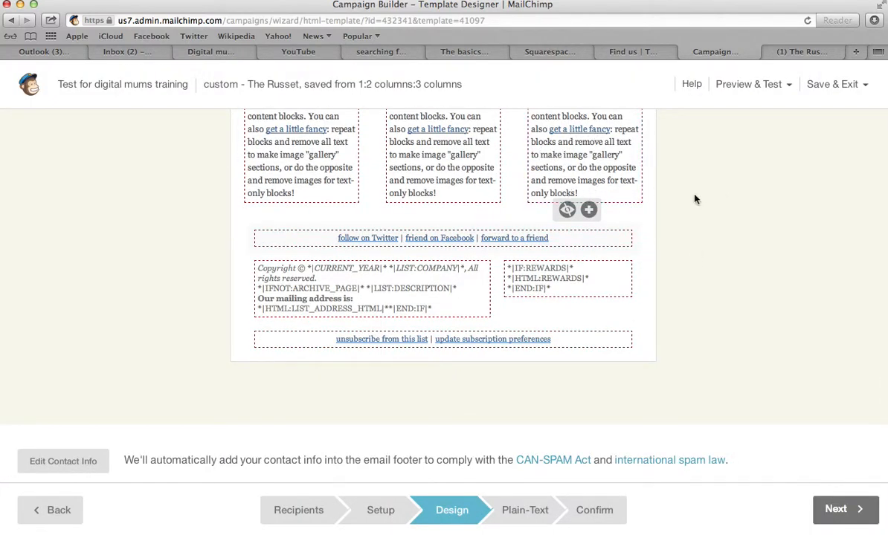
scroll(699, 192, "up", 10)
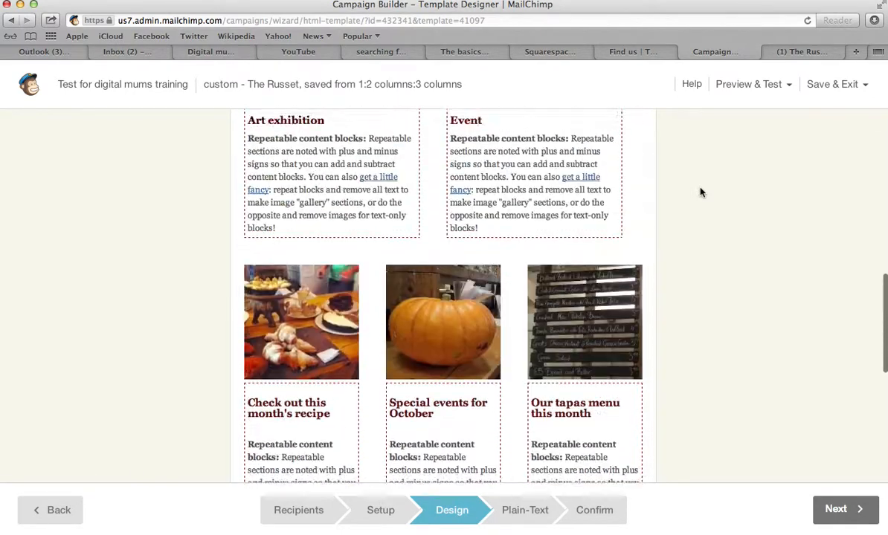
scroll(699, 192, "up", 10)
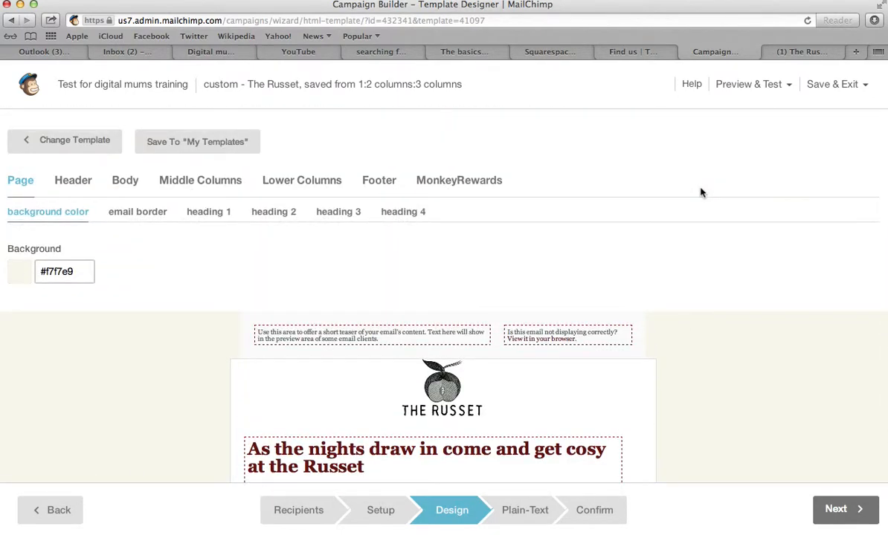
scroll(699, 192, "down", 15)
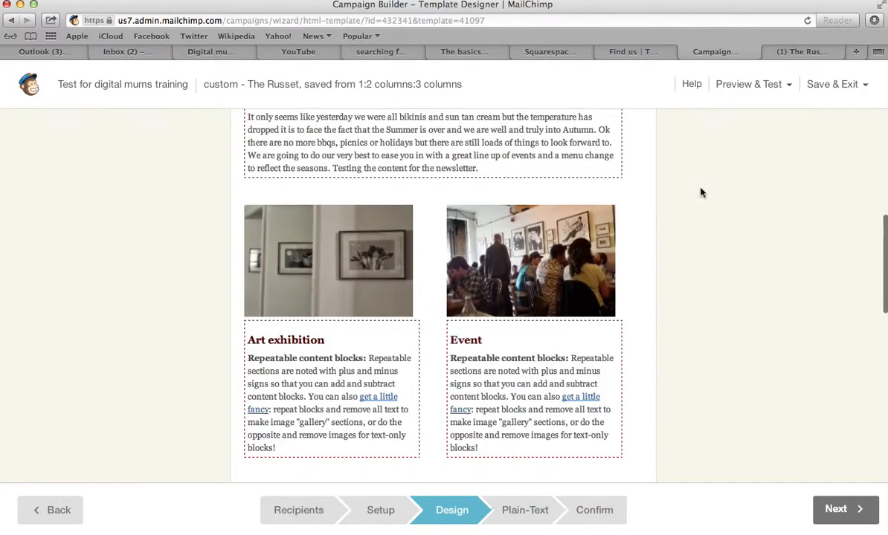
scroll(699, 192, "down", 4)
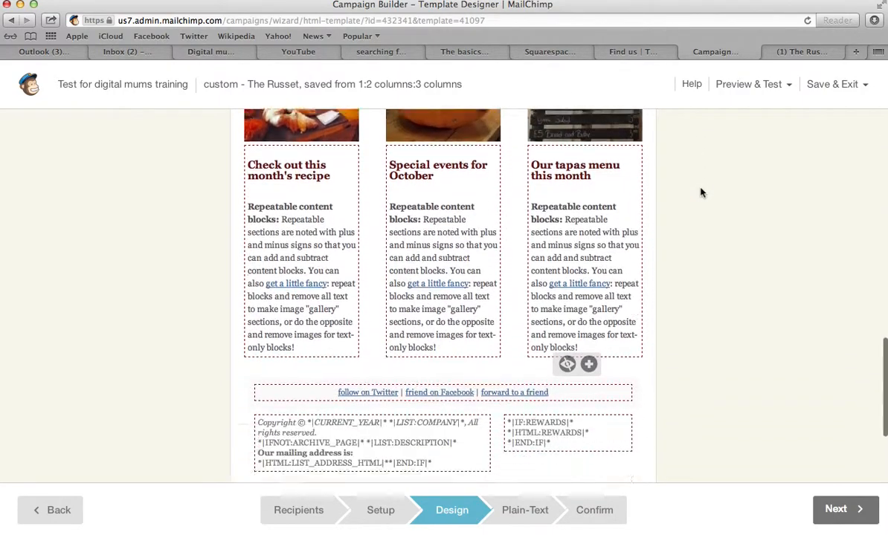
scroll(700, 193, "up", 12)
scroll(700, 193, "up", 3)
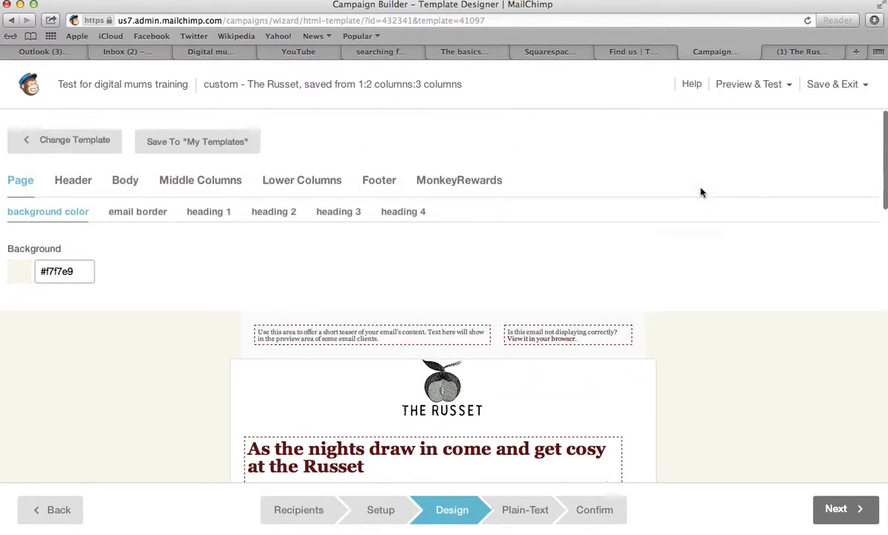
scroll(700, 192, "down", 5)
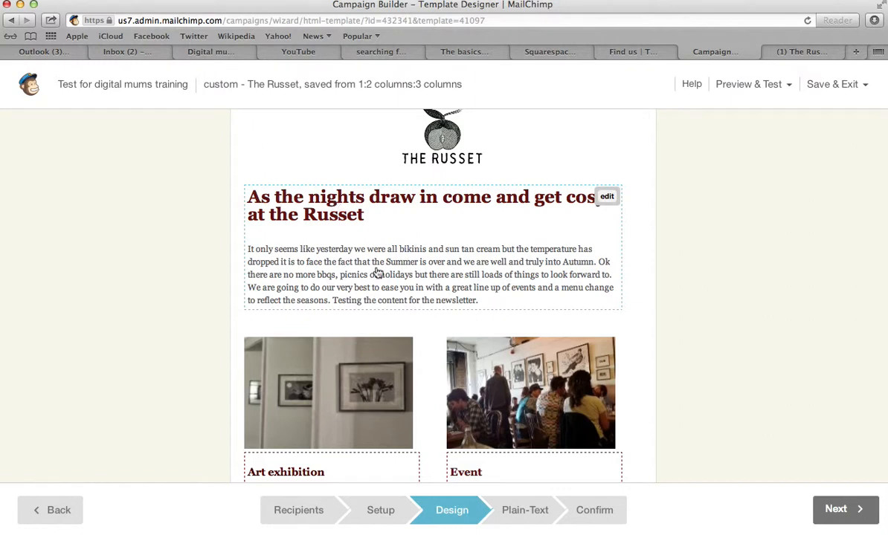
scroll(388, 297, "down", 5)
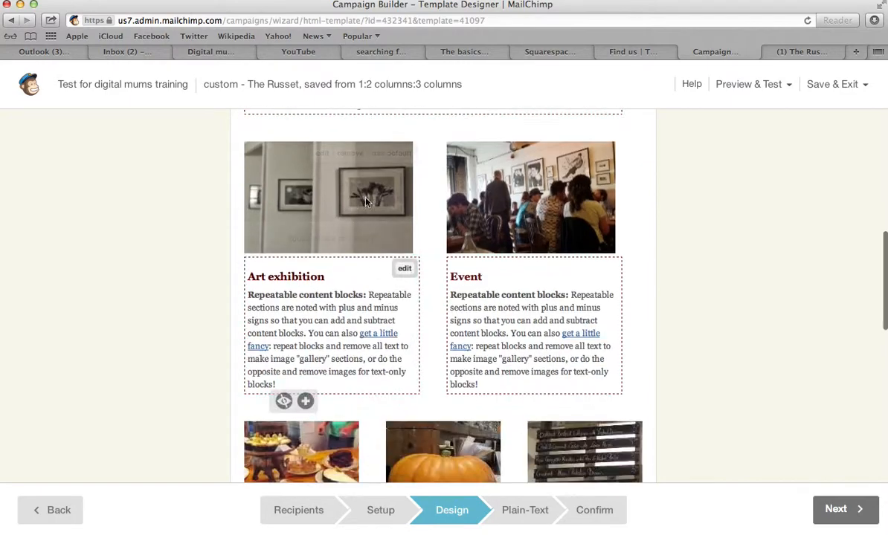
scroll(689, 171, "up", 12)
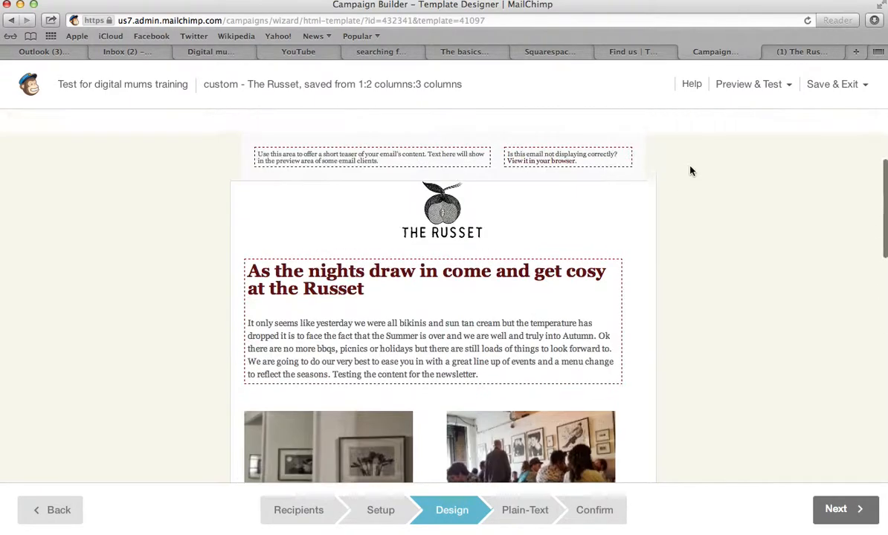
scroll(690, 171, "down", 10)
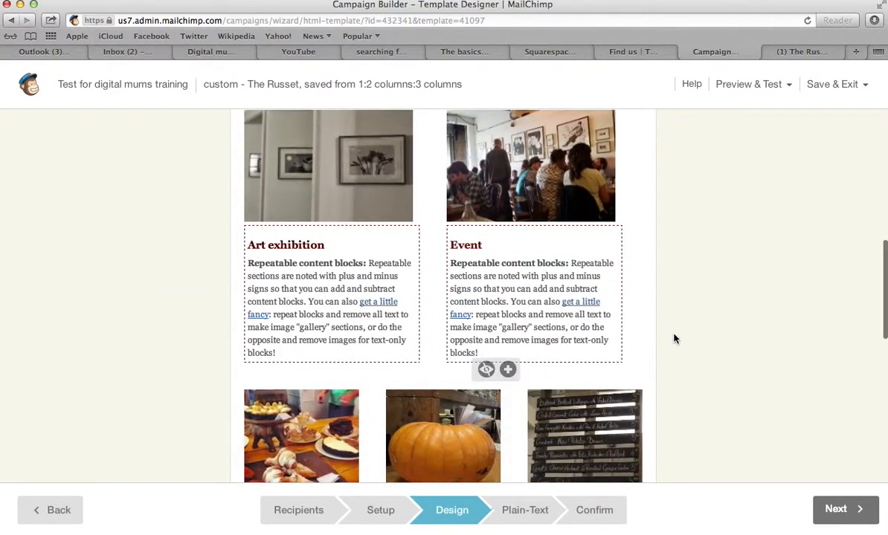